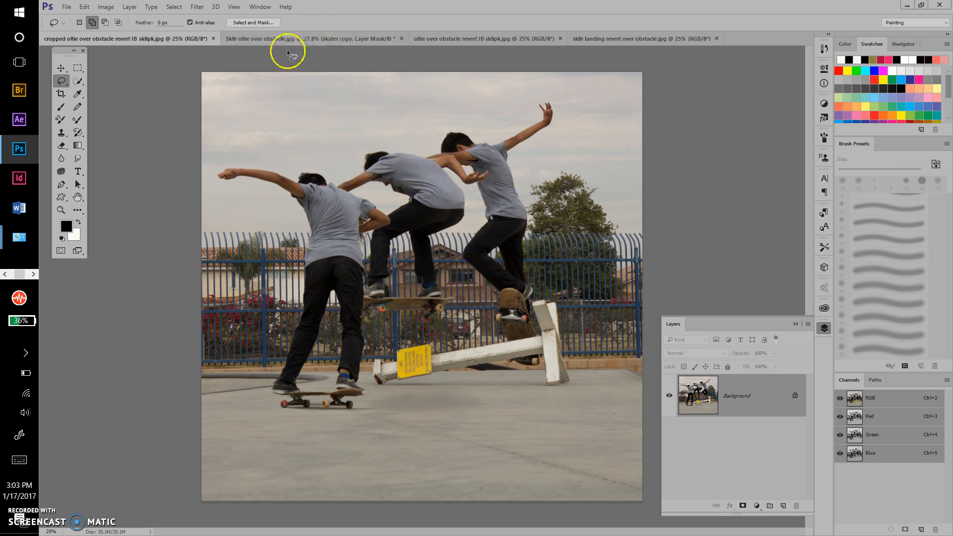
Bring up Sk8r ollie over obstacle.jpg and examine the skater copy layer's image and layer mask in turn
click(313, 39)
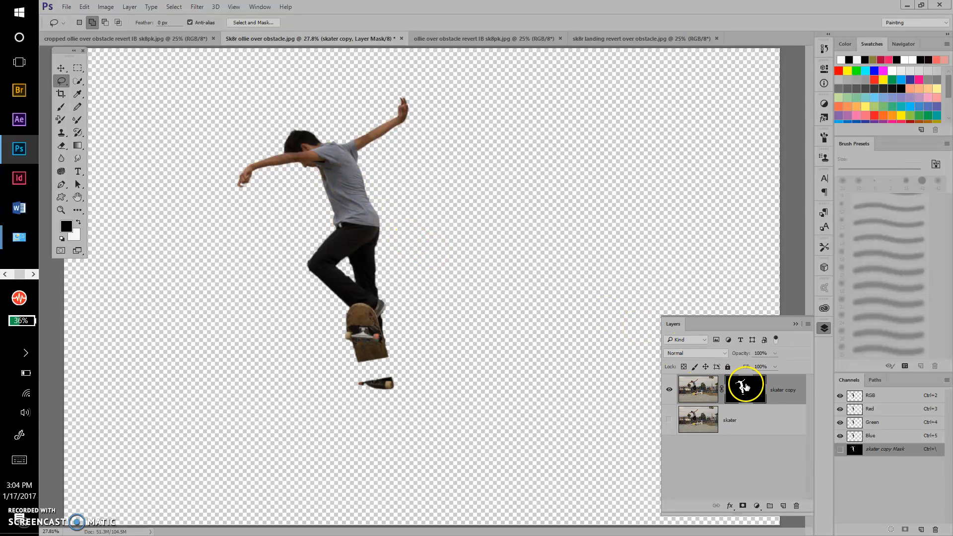
click(691, 389)
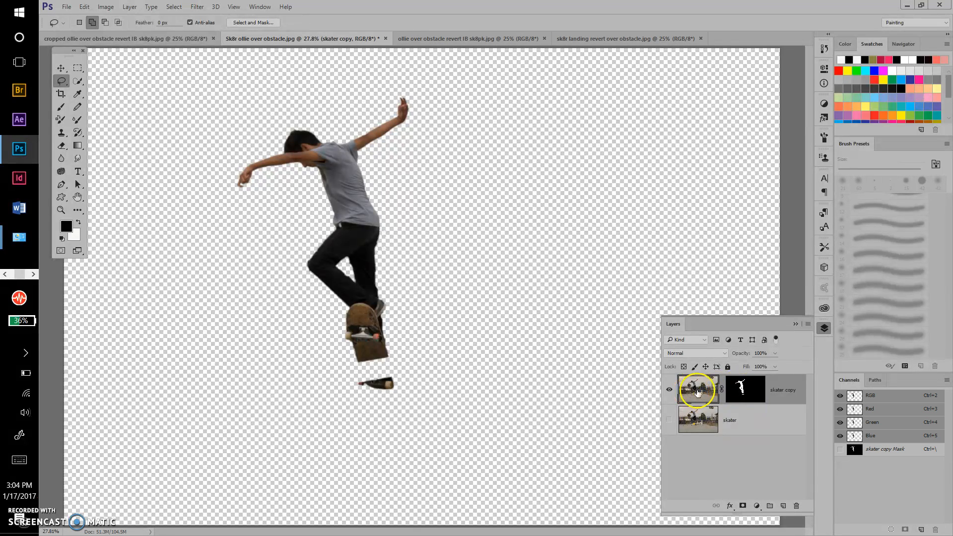
click(746, 391)
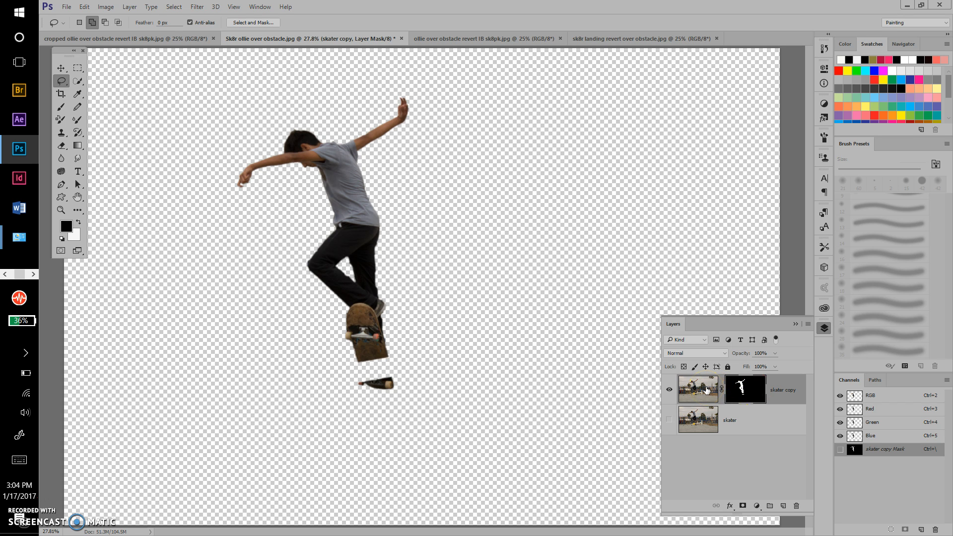
click(706, 390)
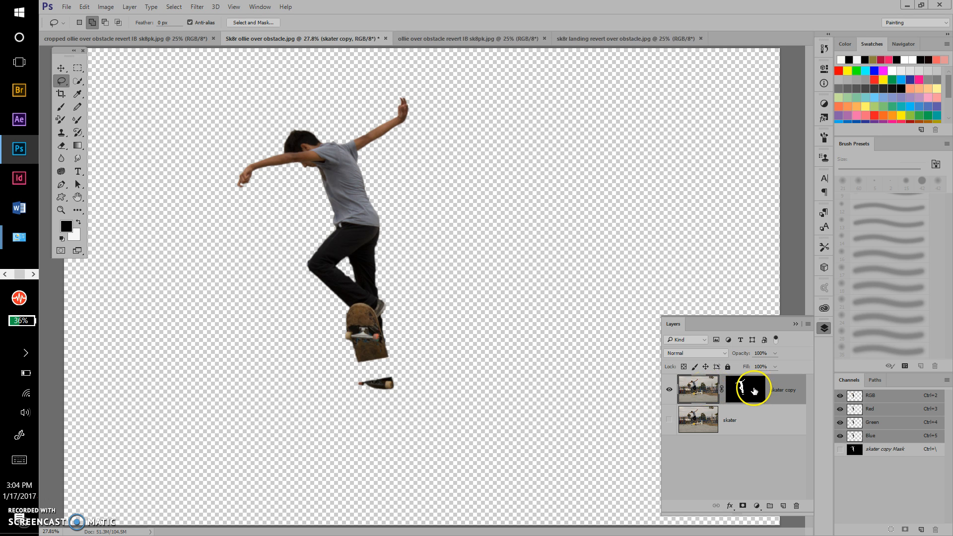
click(754, 390)
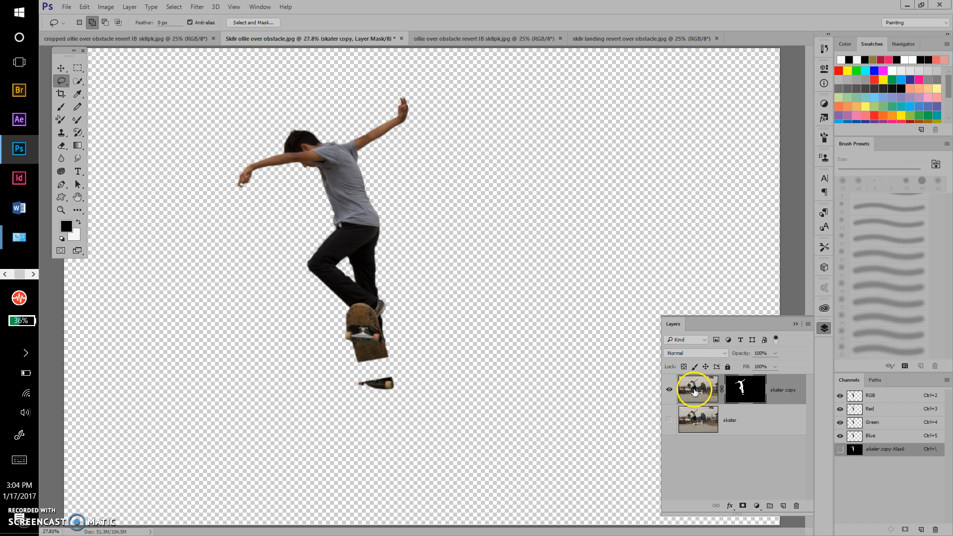
click(705, 392)
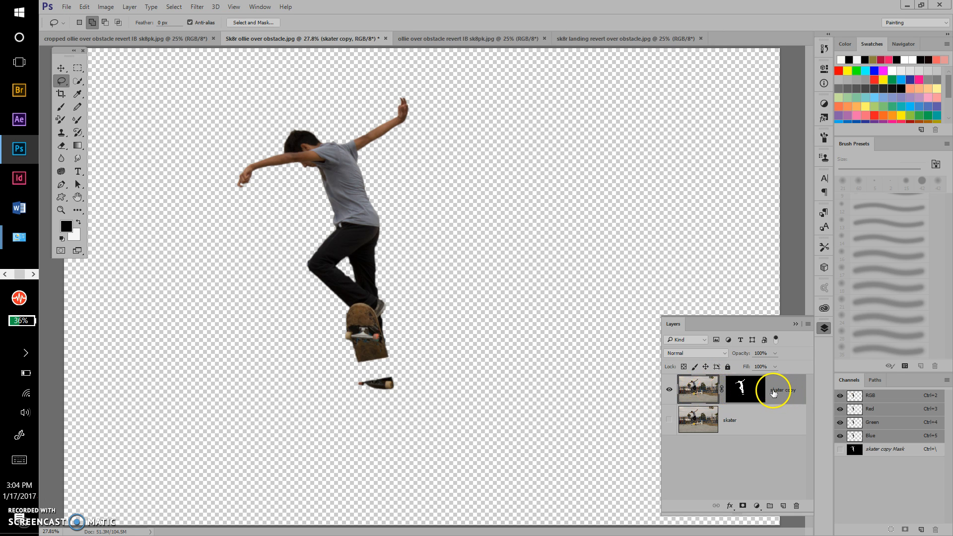
click(745, 390)
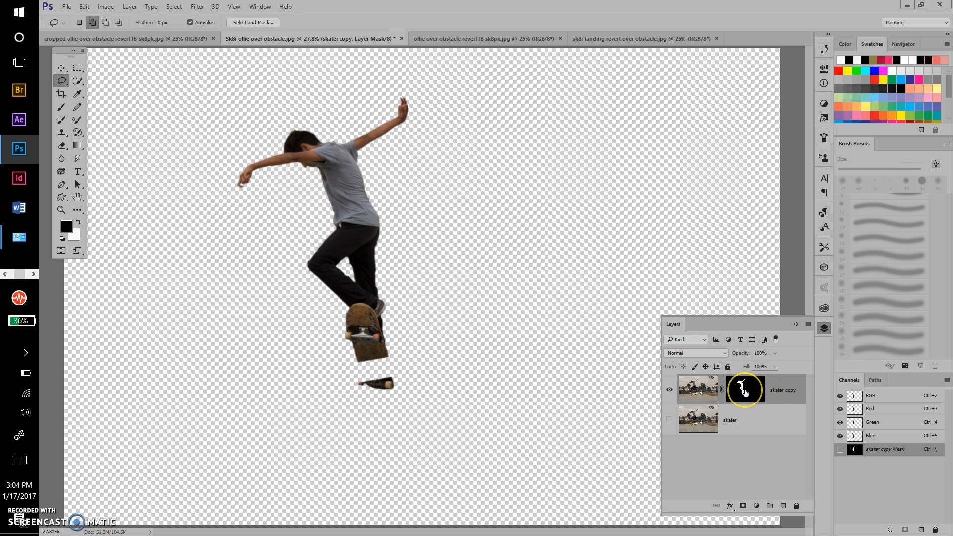
click(695, 389)
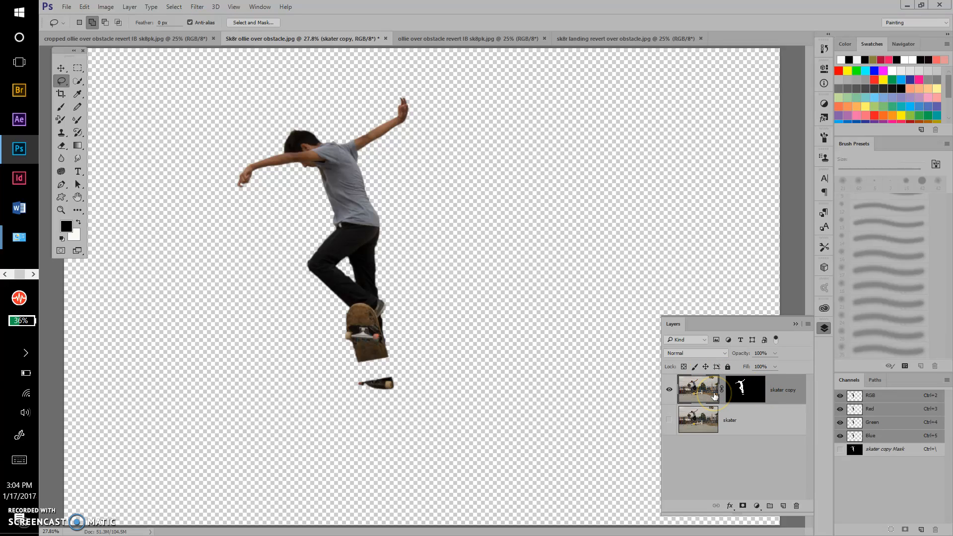
click(743, 394)
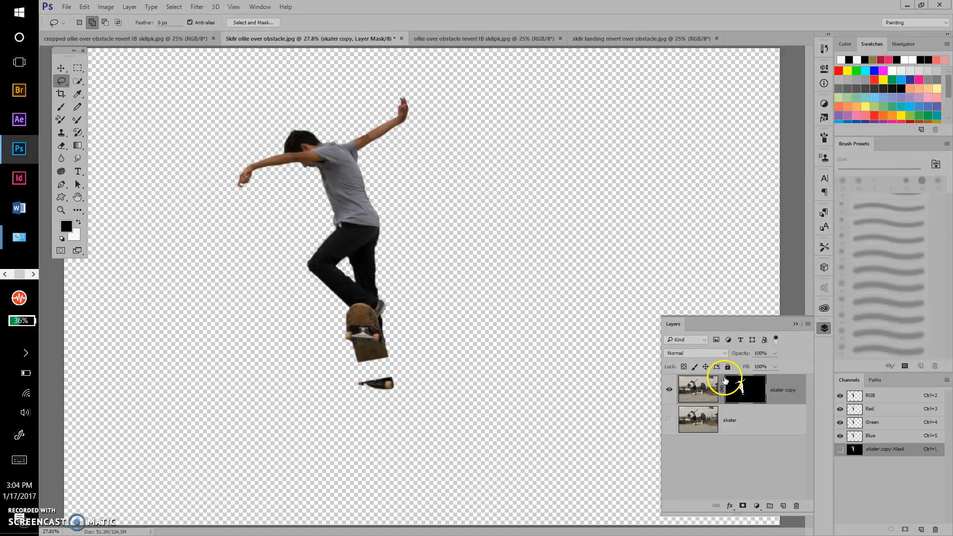
click(702, 393)
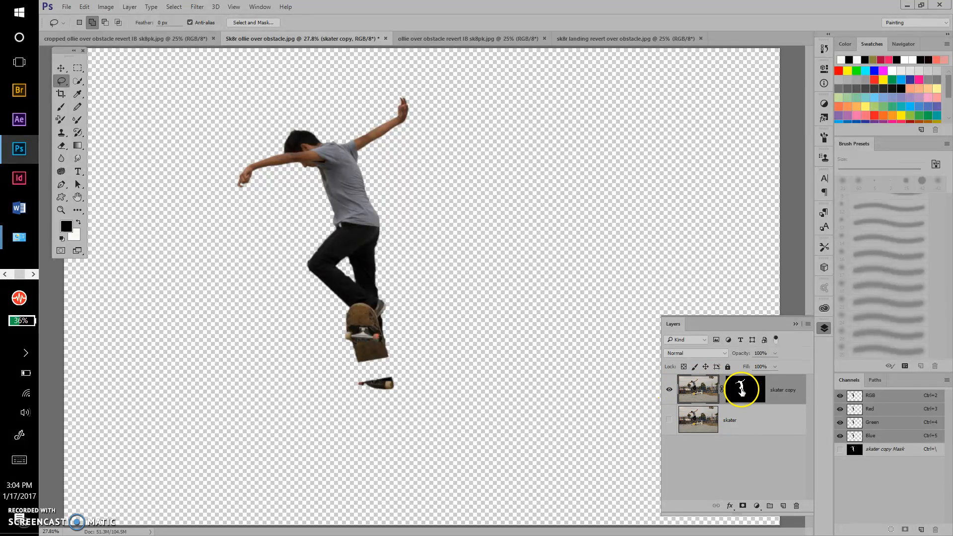
click(742, 391)
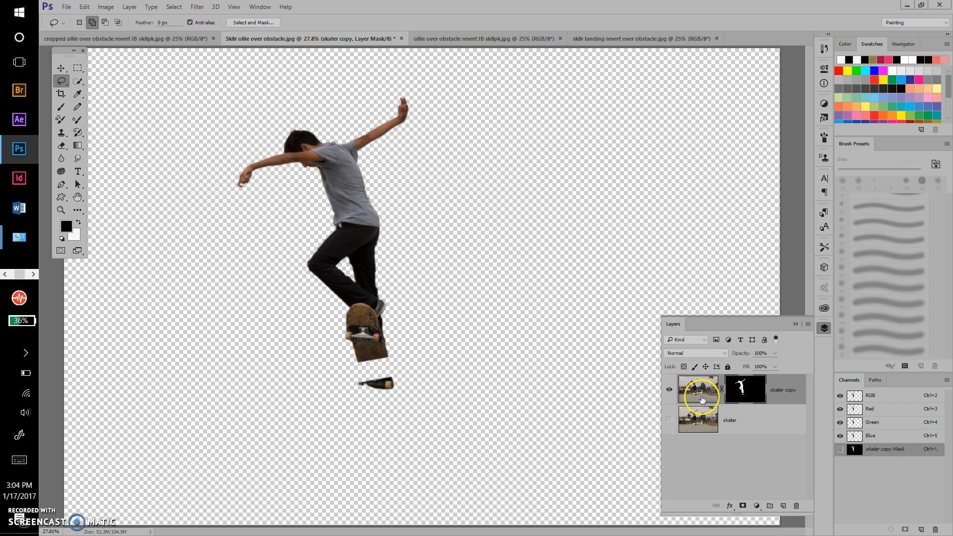
Duplicate the skater copy layer together with its layer mask
click(698, 389)
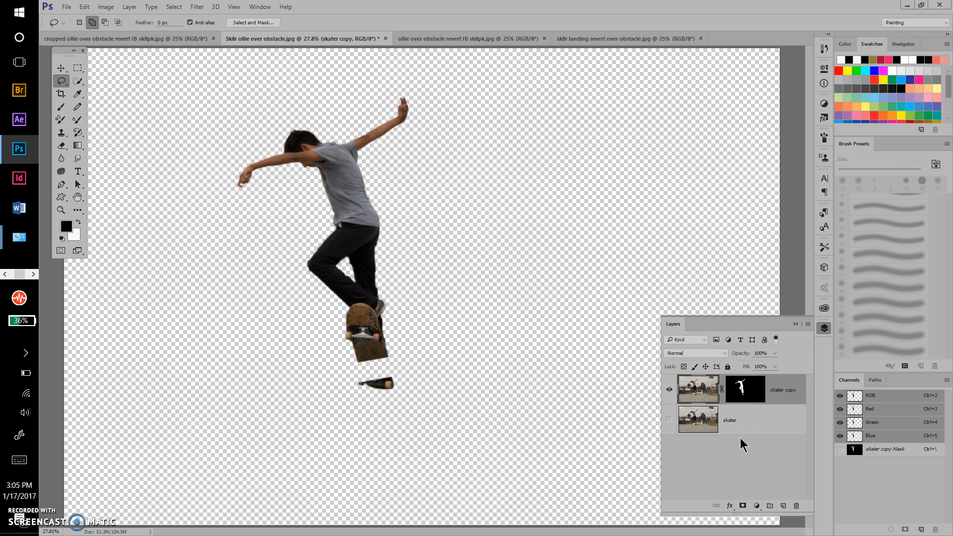
key(ctrl+j)
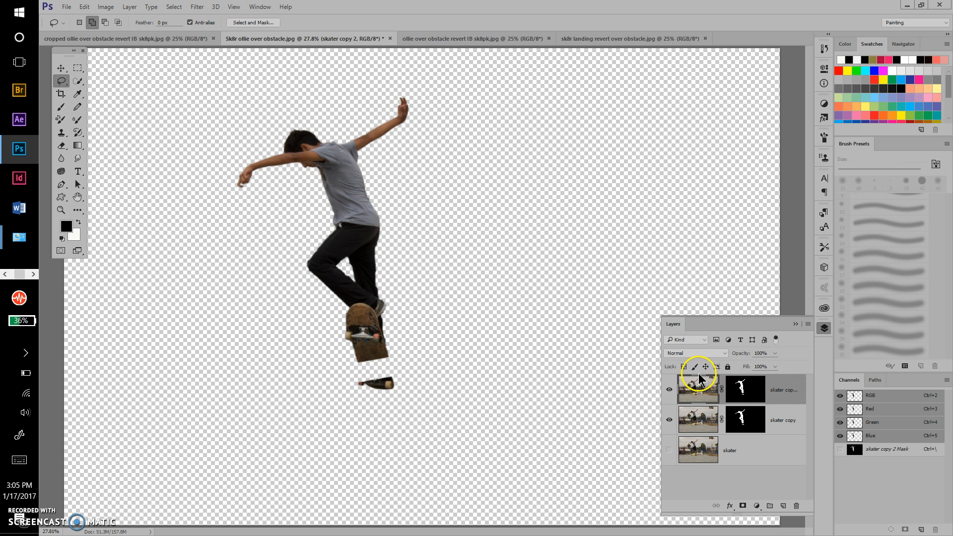
mouse_move(468, 298)
mouse_down()
mouse_move(349, 198)
mouse_move(355, 241)
mouse_move(352, 172)
mouse_move(376, 235)
mouse_move(338, 252)
mouse_move(374, 249)
mouse_move(365, 324)
mouse_up()
drag(367, 324, 472, 327)
Remove the layer mask from the skater copy 2 layer, applying it to the layer's pixels
click(746, 389)
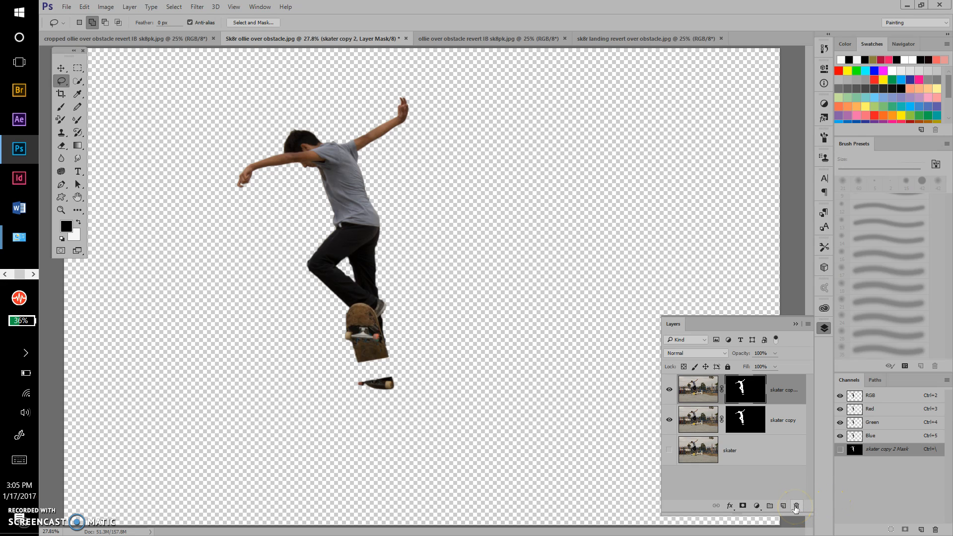
click(796, 506)
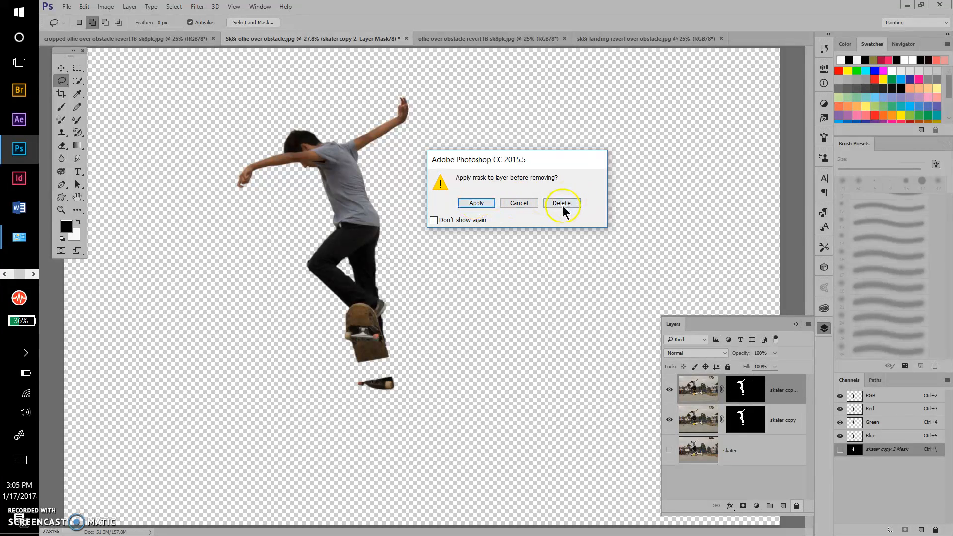
click(476, 202)
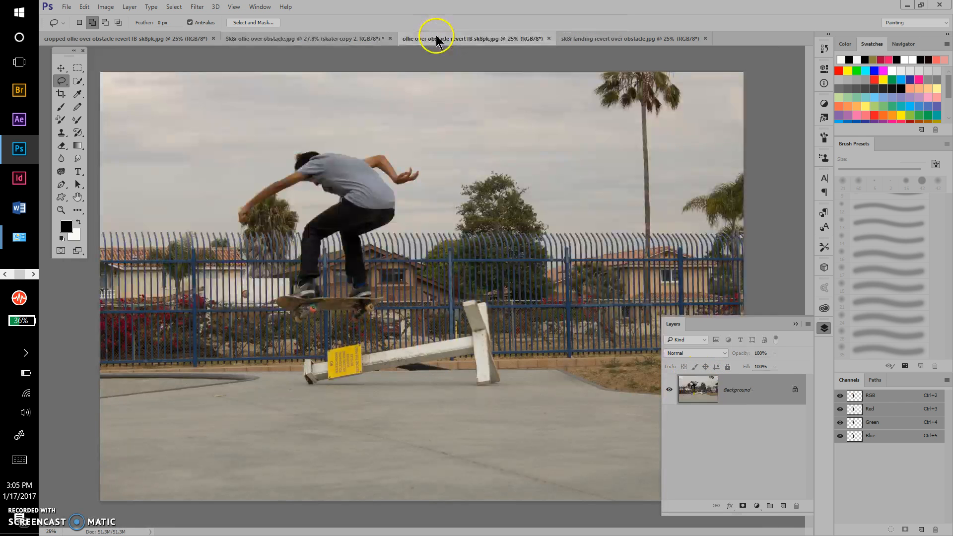
click(433, 39)
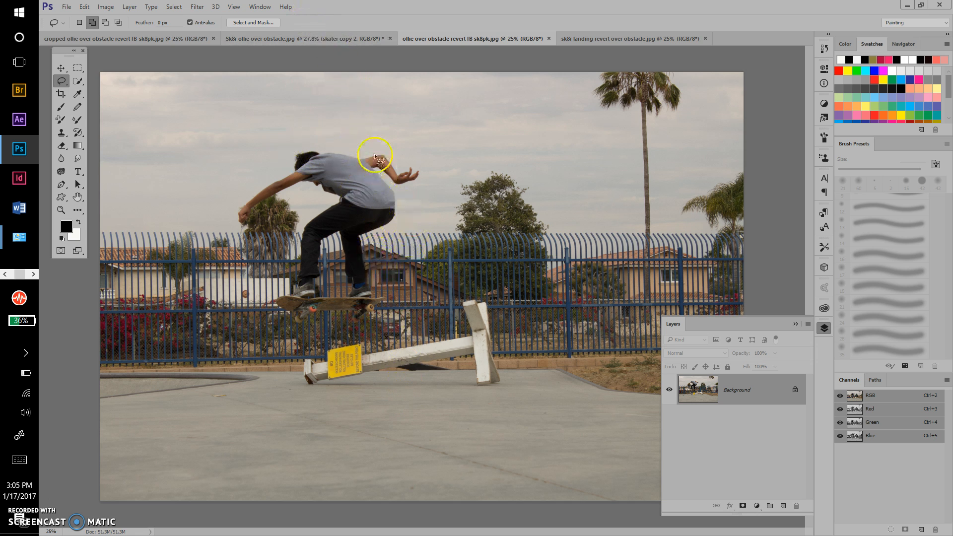
click(300, 40)
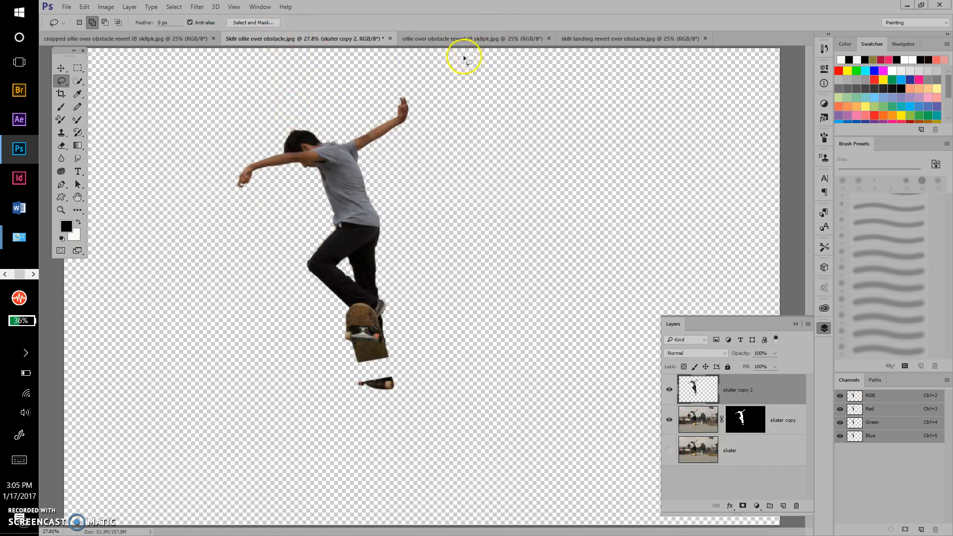
click(475, 40)
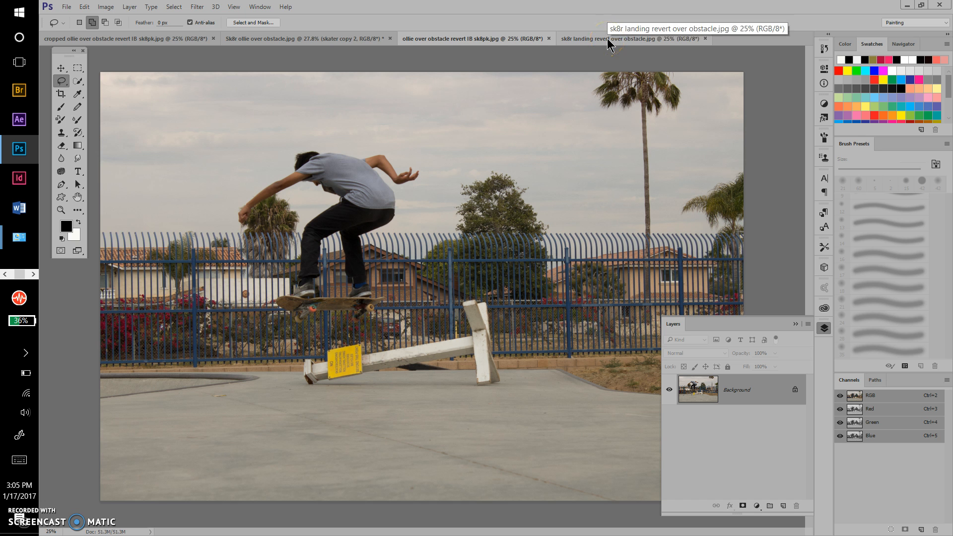
click(269, 38)
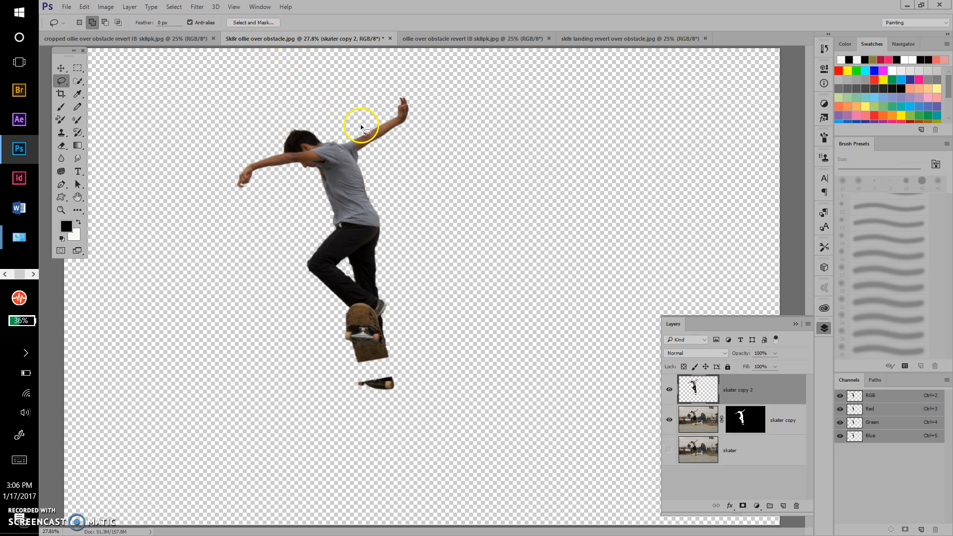
Copy the cut-out skater copy 2 layer into ollie over obstacle revert IB sk8pk.jpg with the Move tool, placing it beside the existing skater
click(60, 70)
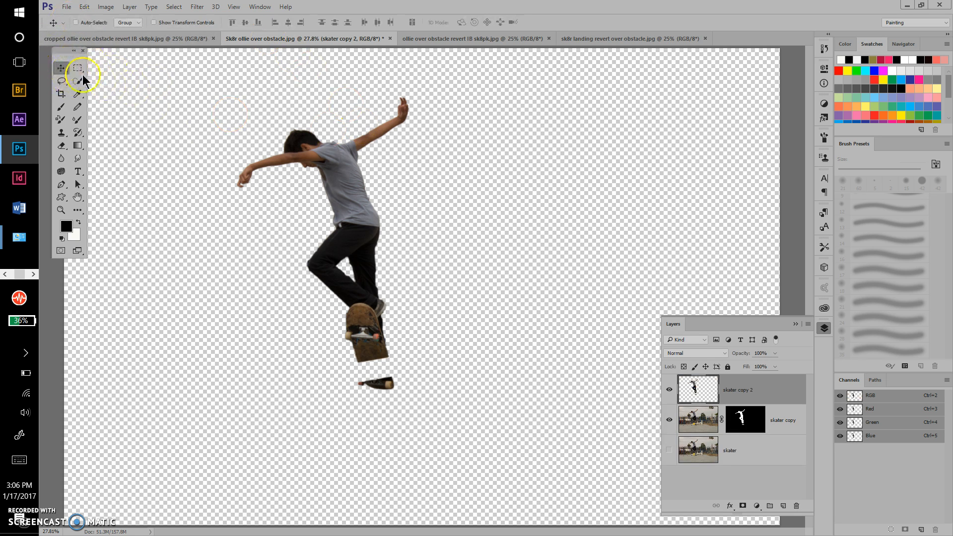
drag(369, 226, 477, 41)
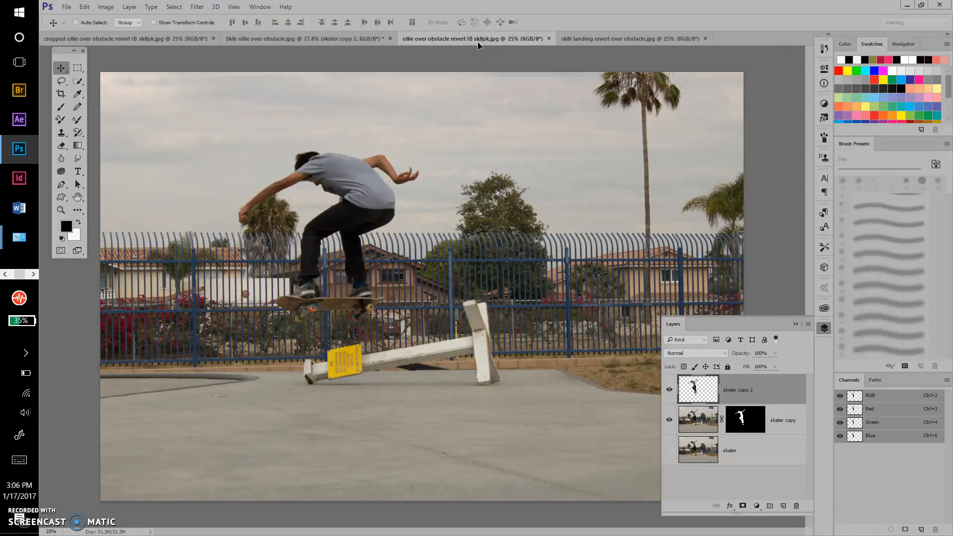
drag(476, 41, 446, 188)
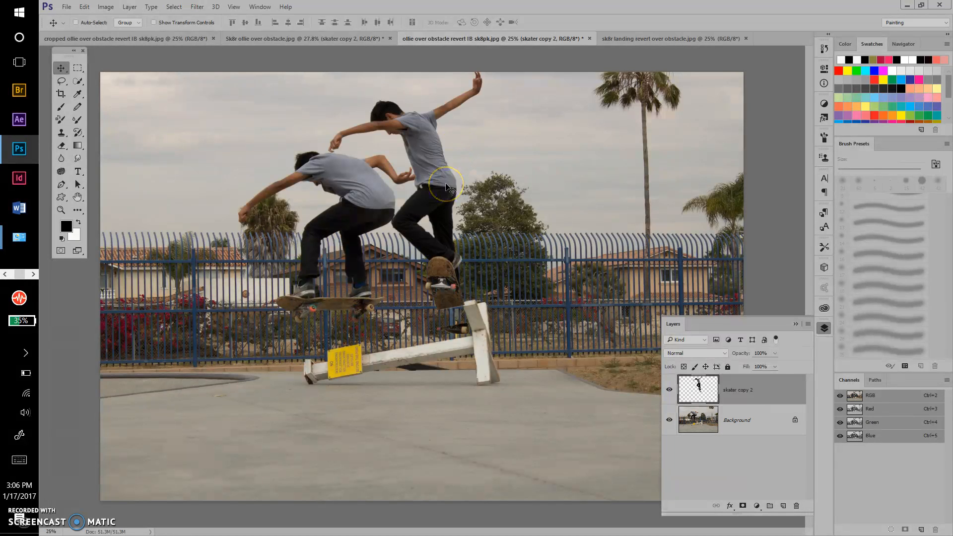
Lower the copied skater and nudge him slightly left so his skateboard sits against the obstacle's raised end
key(shift+Down)
key(shift+Down)
key(shift+Down)
key(shift+Down)
key(shift+Down)
key(shift+Down)
key(shift+Down)
key(shift+Down)
key(shift+Down)
key(shift+Down)
key(shift+Down)
key(shift+Down)
key(shift+Down)
key(shift+Down)
key(shift+Down)
key(shift+Down)
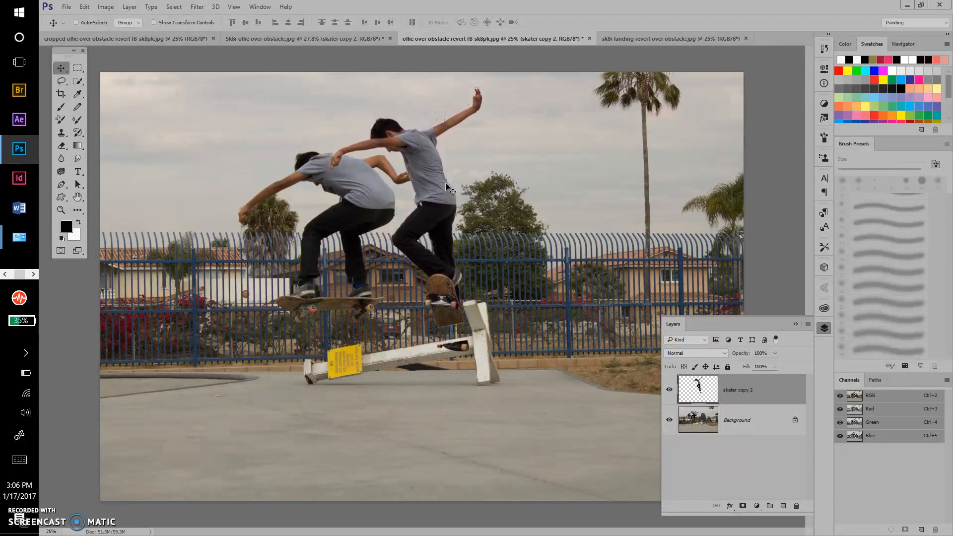
click(435, 184)
drag(436, 185, 439, 201)
key(shift+Up)
key(shift+Up)
key(shift+Up)
key(shift+Up)
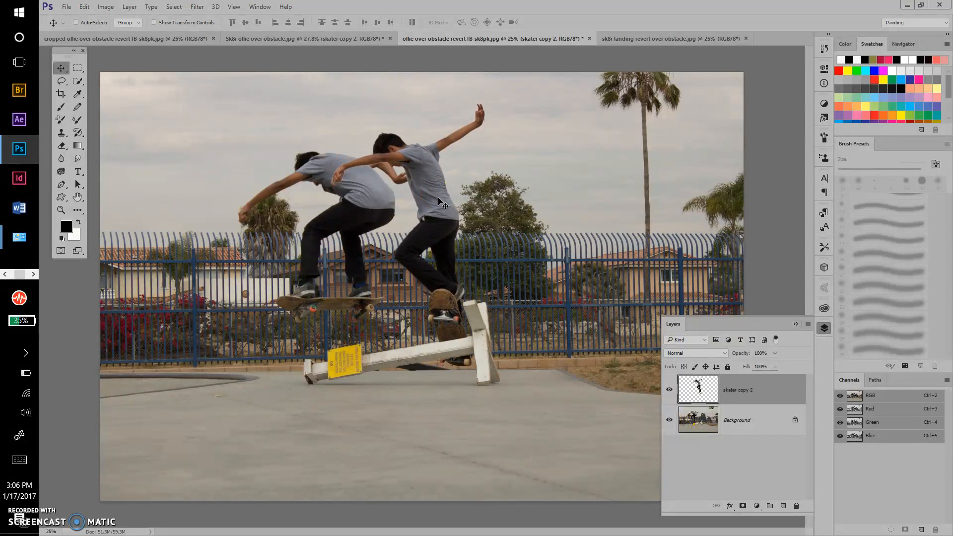
key(Left)
key(Left)
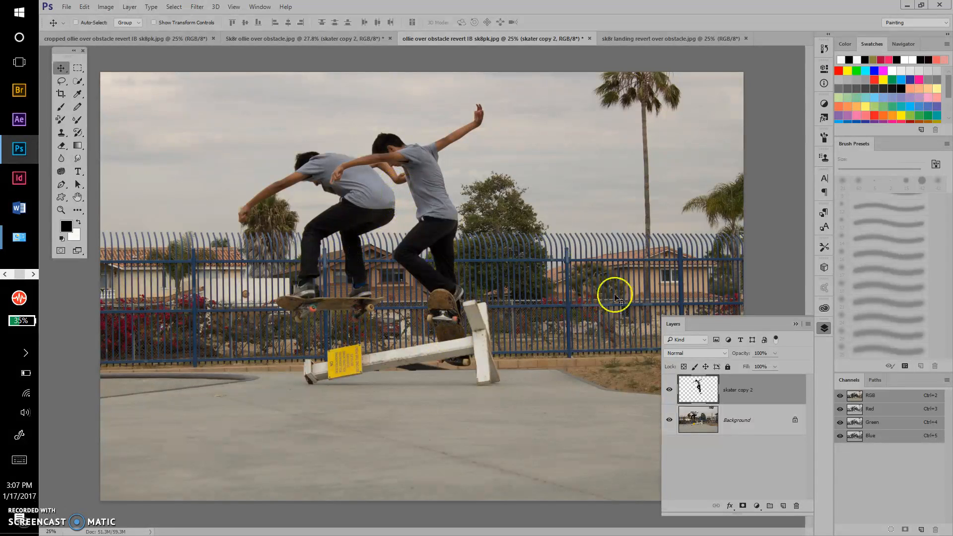
Duplicate the Background layer, and make a further duplicate of that copy with the Duplicate Layer command
click(730, 424)
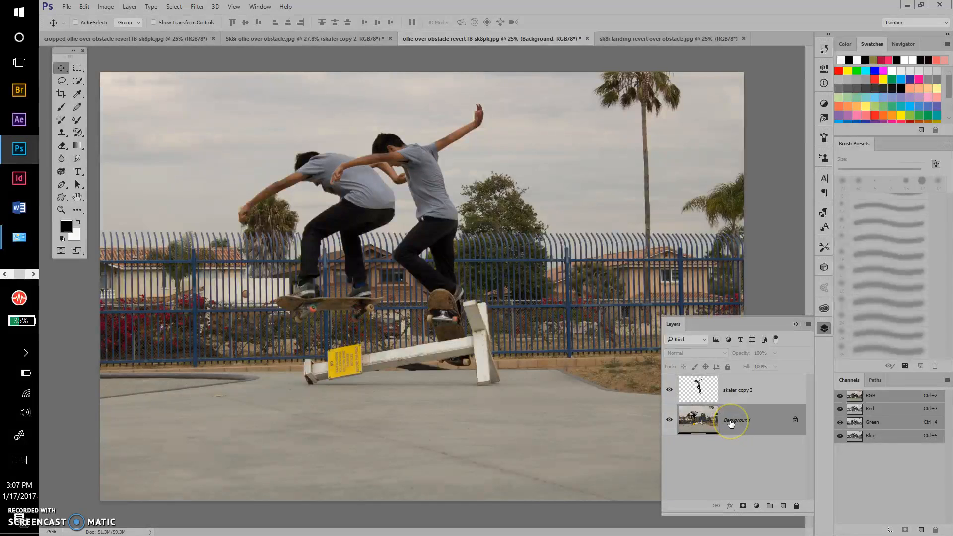
key(ctrl+j)
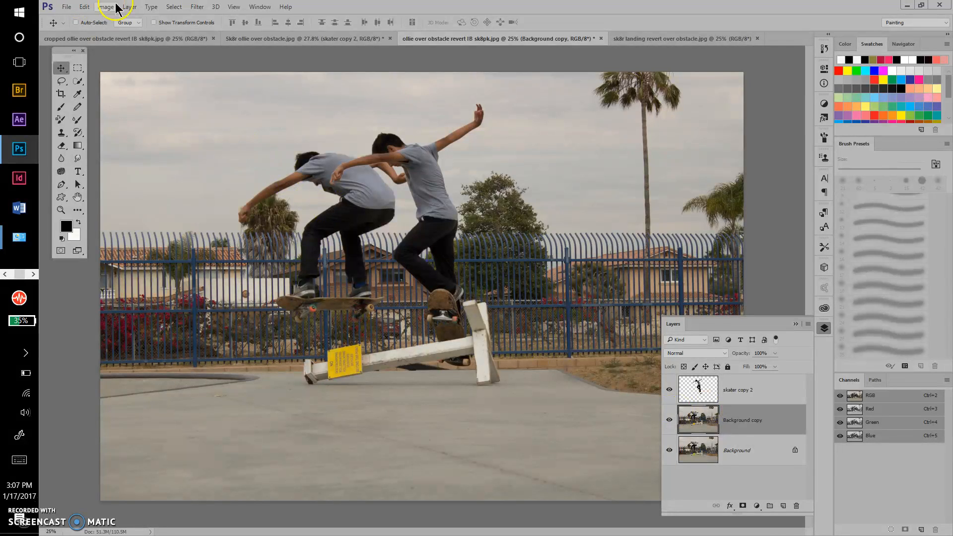
click(131, 8)
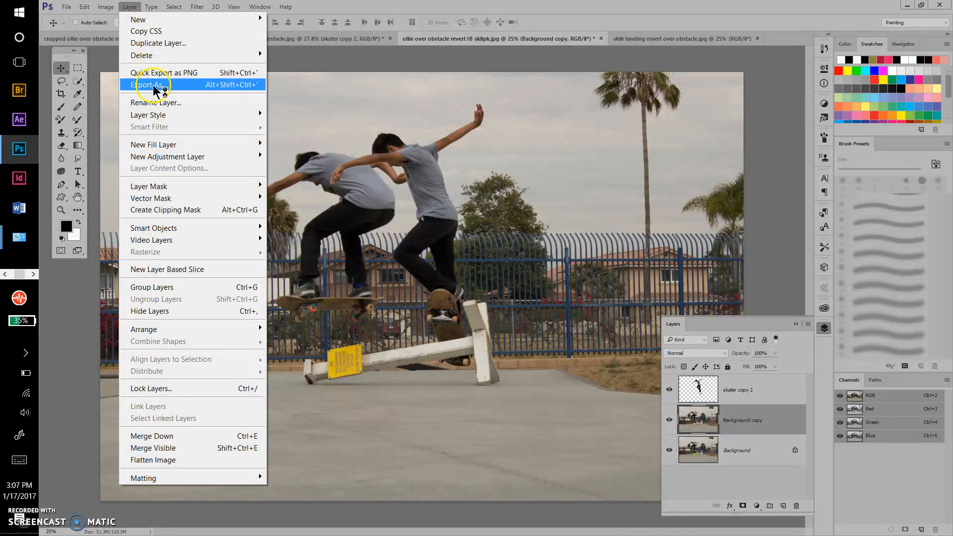
mouse_move(170, 191)
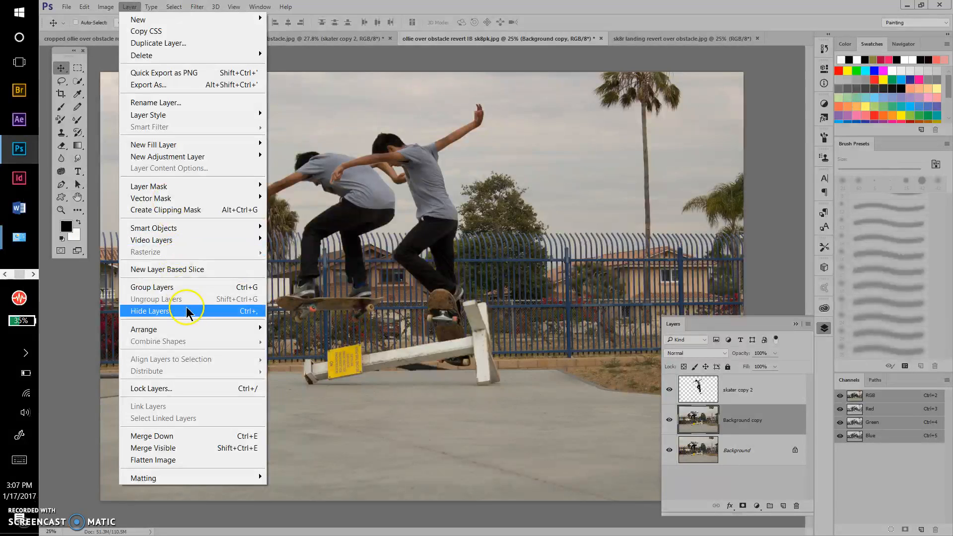
click(172, 42)
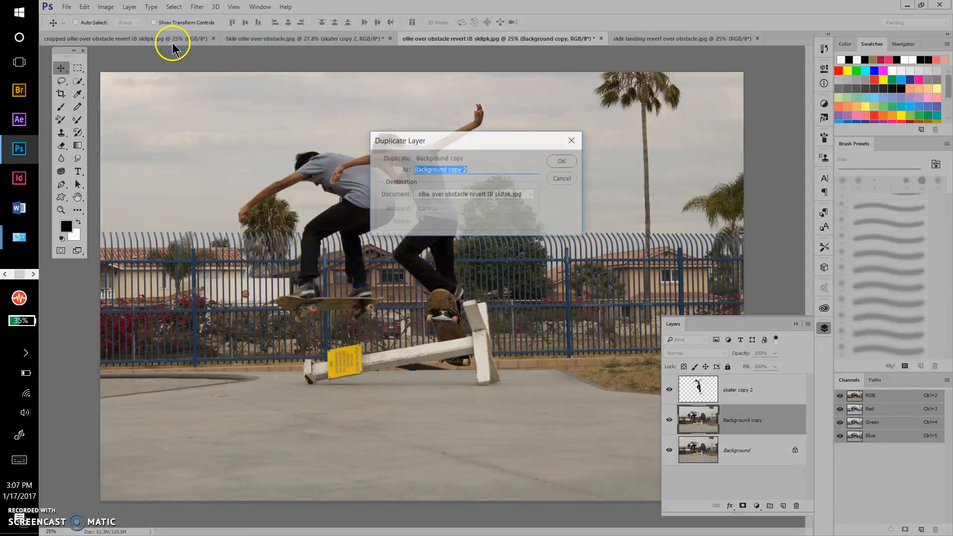
click(566, 162)
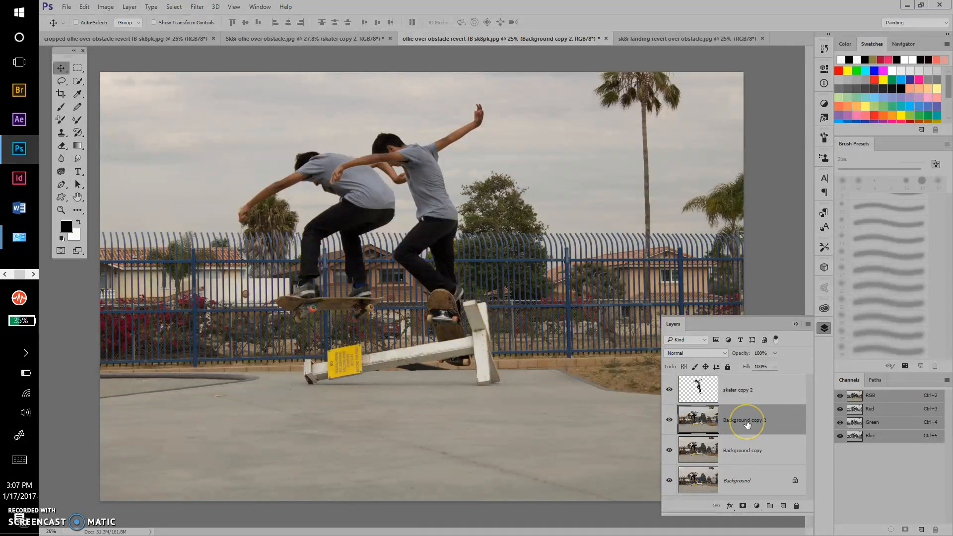
Add one more background layer by duplicating Background copy 2
key(ctrl+j)
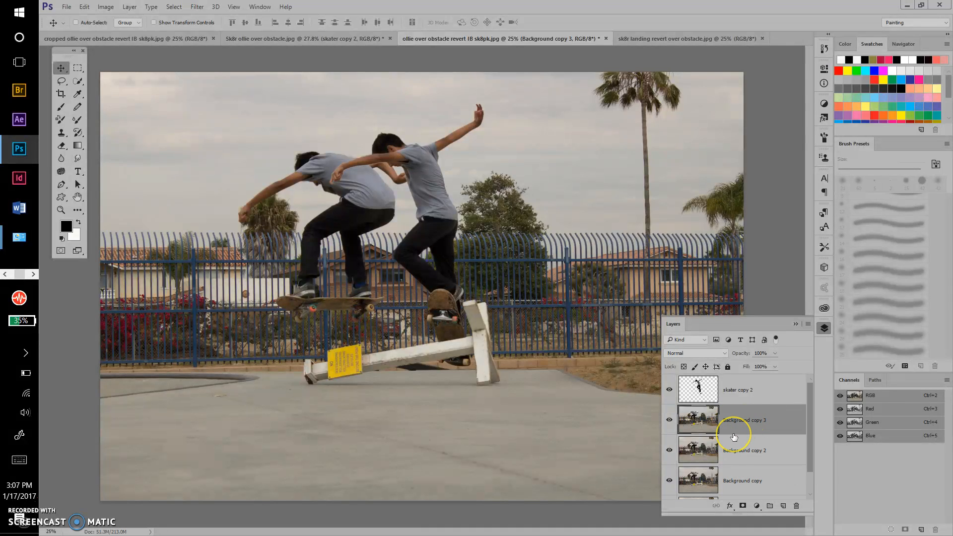
key(ctrl+z)
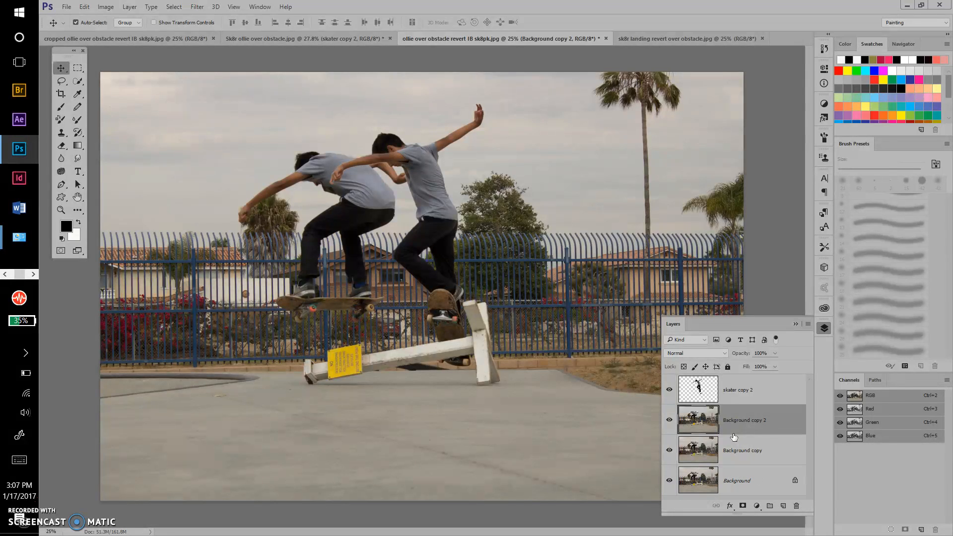
key(ctrl+j)
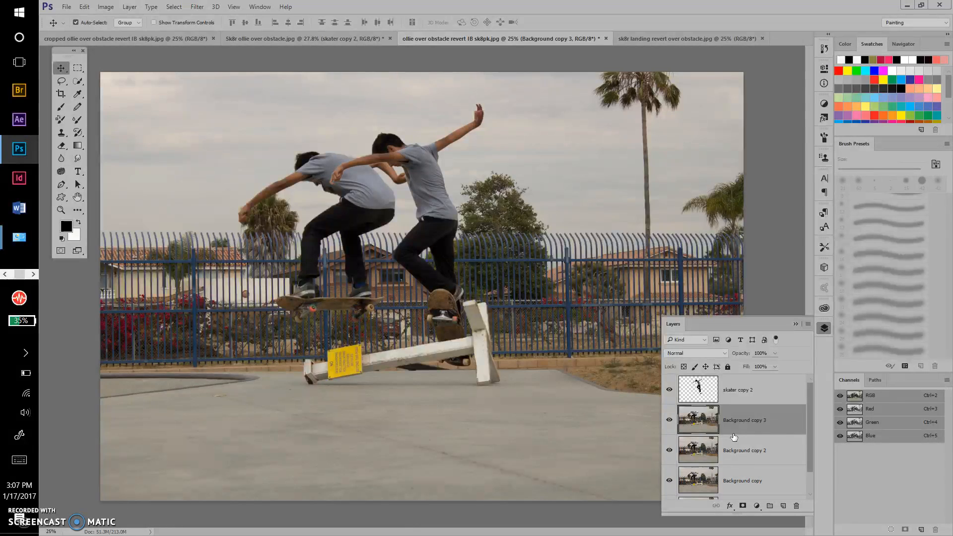
Undo the extra background duplicates and merge any remaining spare copy, leaving a single Background copy above the Background layer
key(ctrl+z)
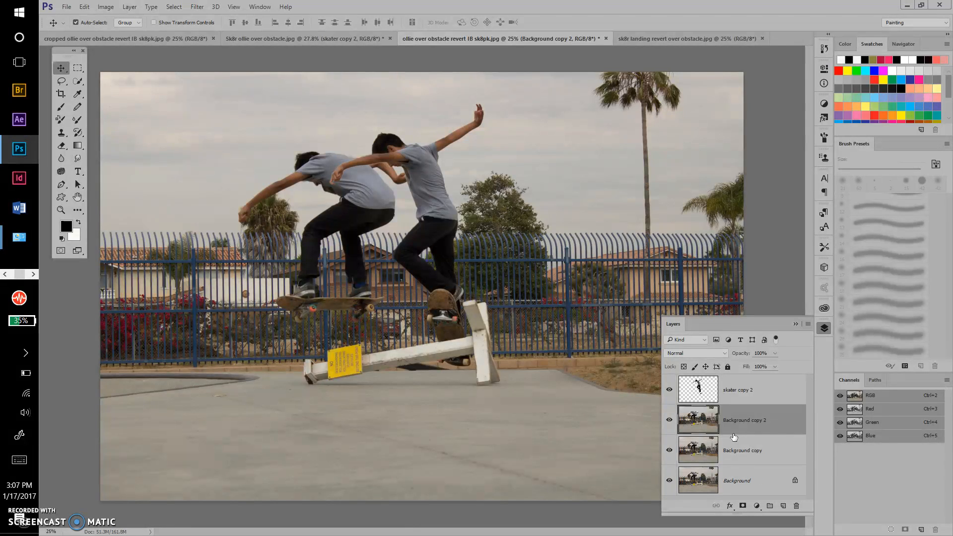
key(ctrl+j)
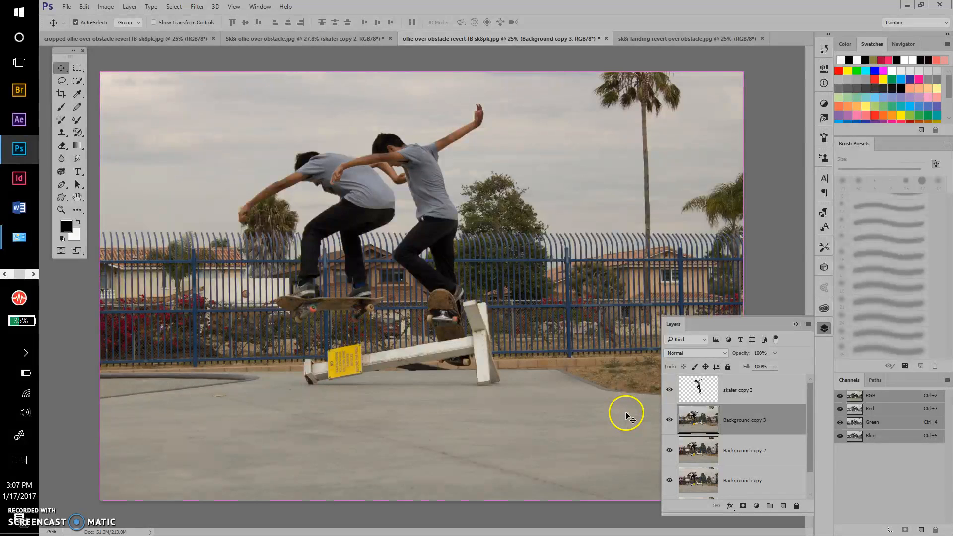
key(ctrl+alt+z)
key(ctrl+alt+z)
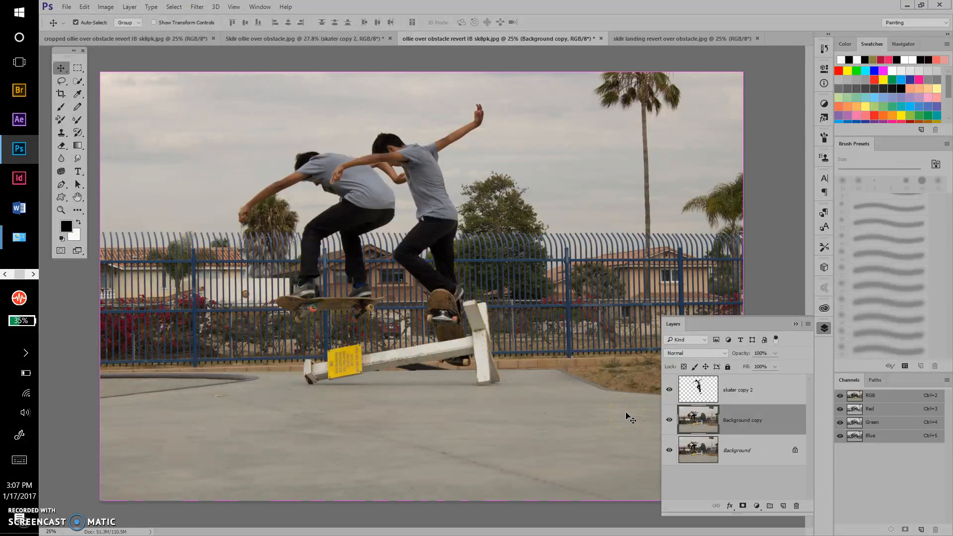
key(ctrl+j)
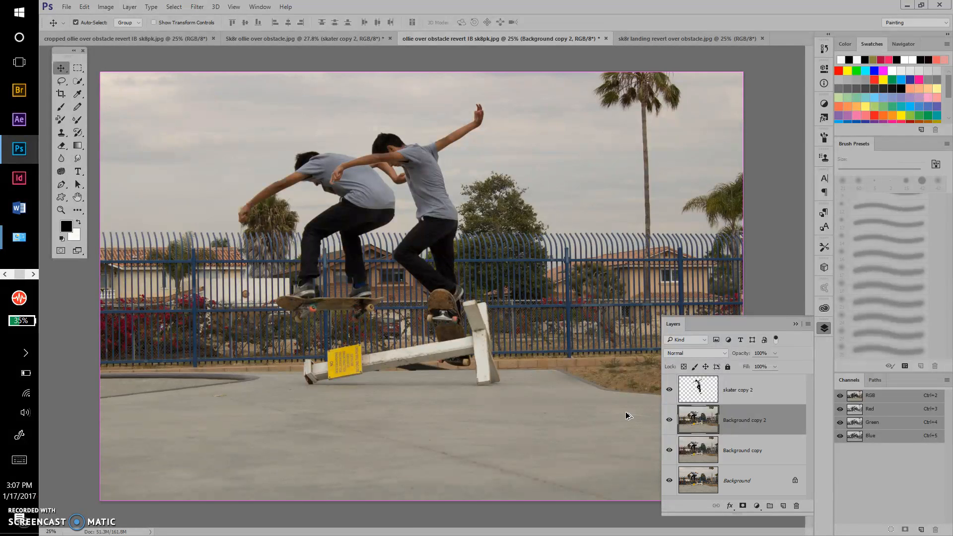
key(ctrl+e)
Add a layer mask to the skater copy 2 layer
click(733, 423)
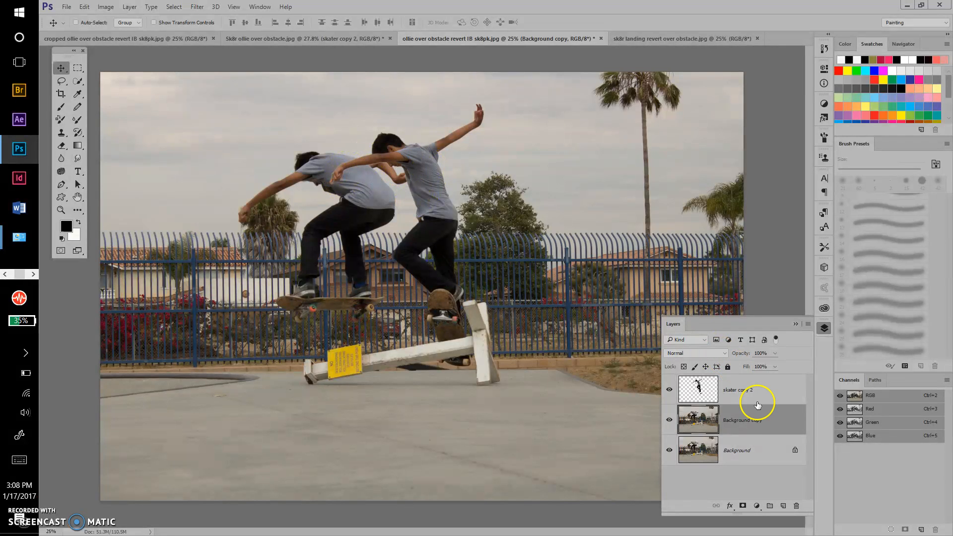
click(734, 392)
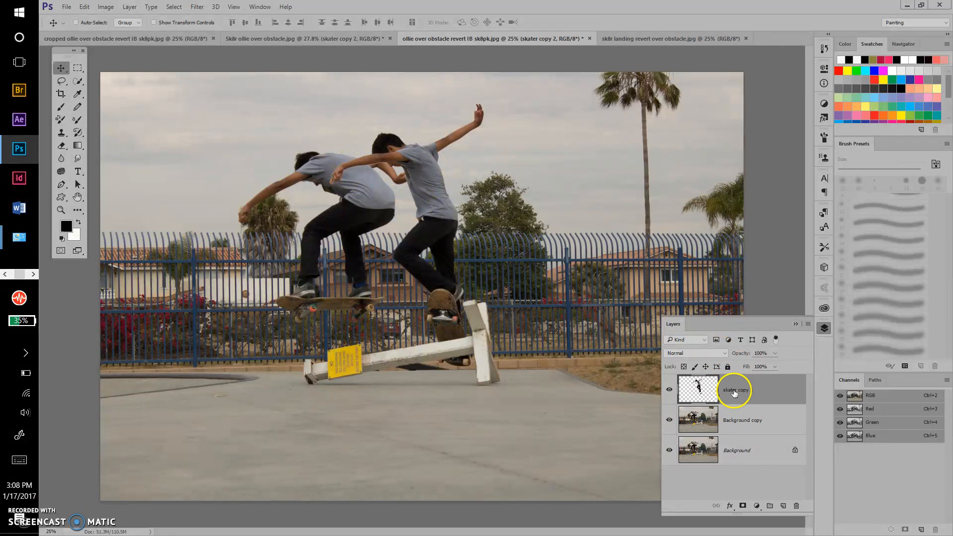
click(743, 505)
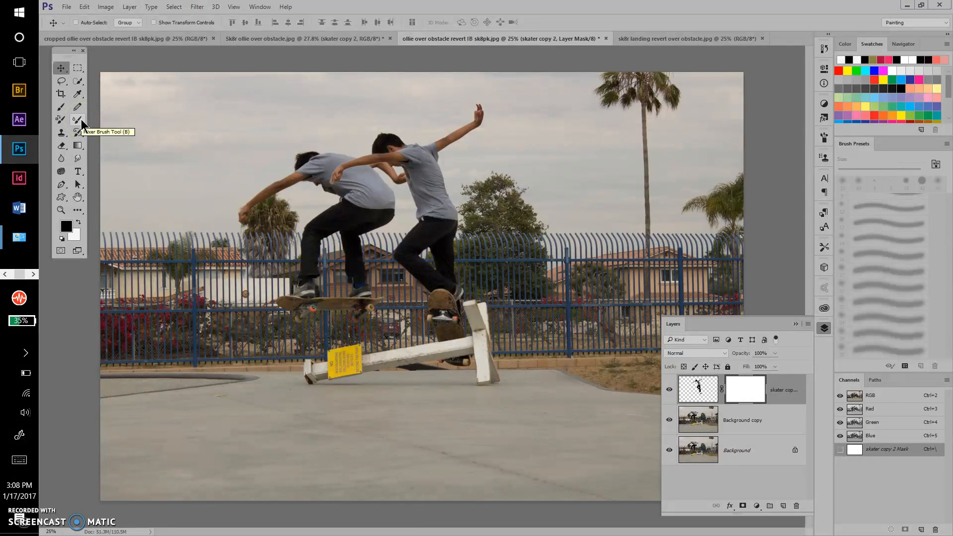
Set up the Brush tool with a size of 34 px and 100% hardness
click(61, 109)
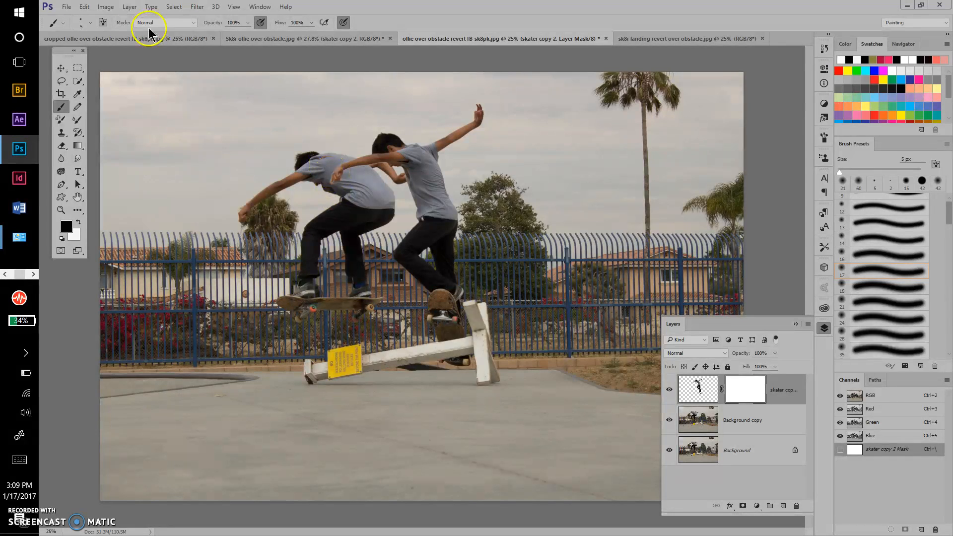
click(91, 23)
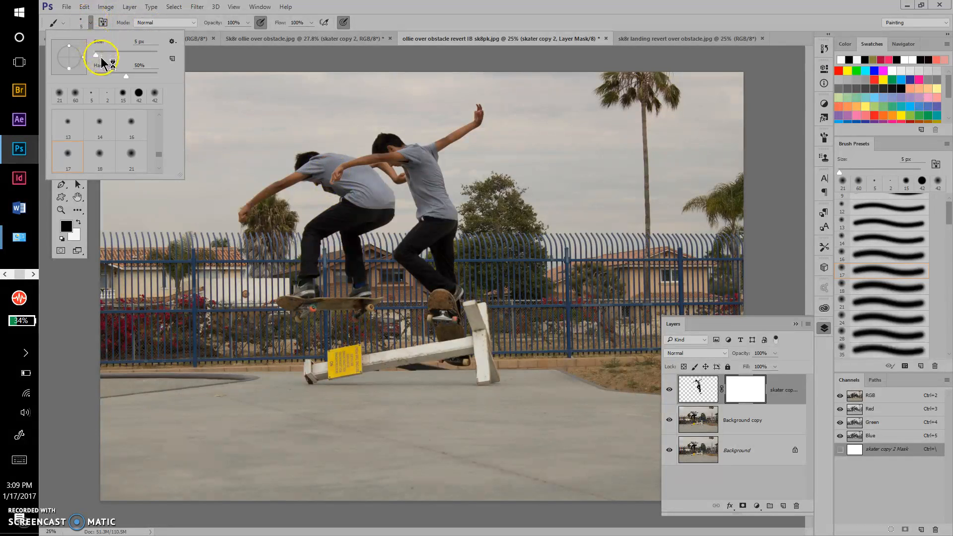
mouse_move(96, 54)
mouse_down()
mouse_move(139, 54)
mouse_move(105, 52)
mouse_up()
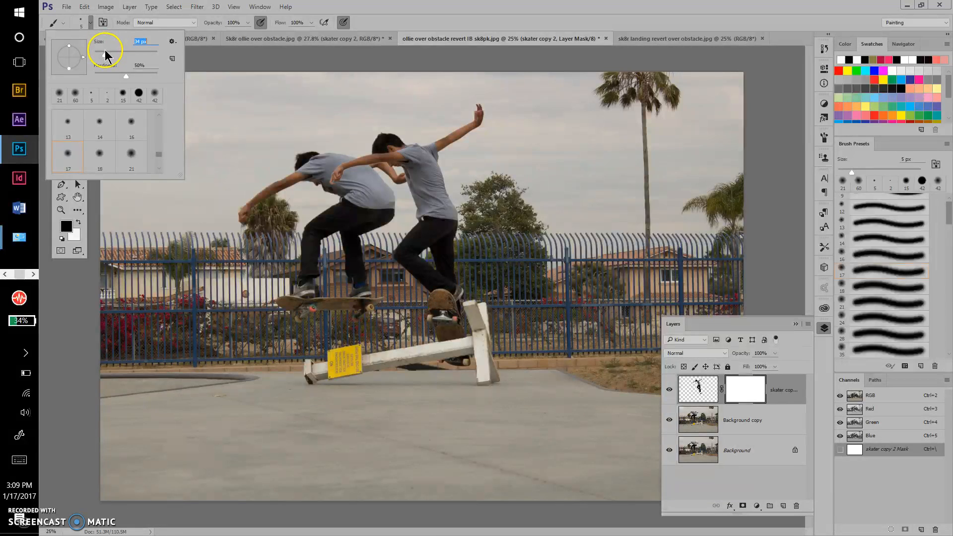
click(128, 78)
drag(127, 77, 168, 71)
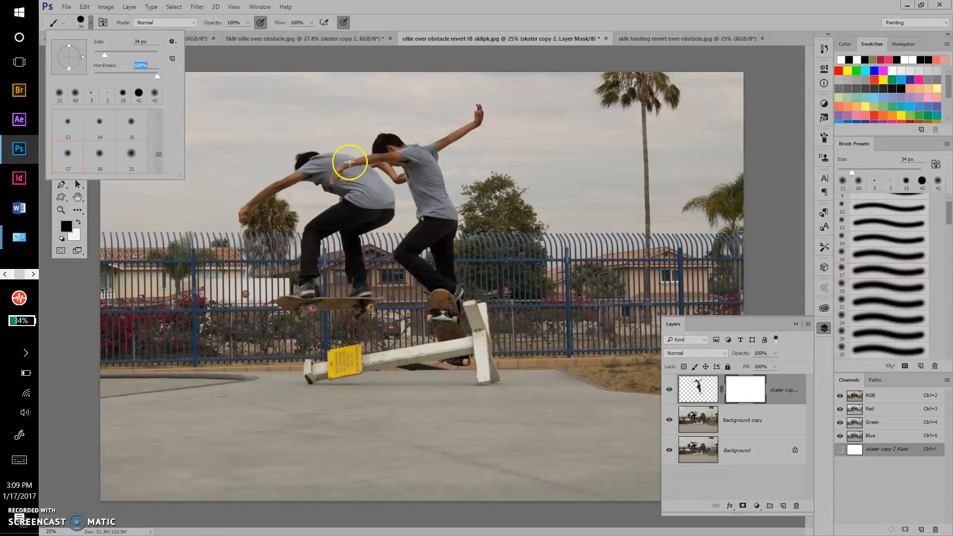
Paint black on the skater copy 2 mask to hide the copied skater's wrist where it crosses the other skater's back
click(350, 165)
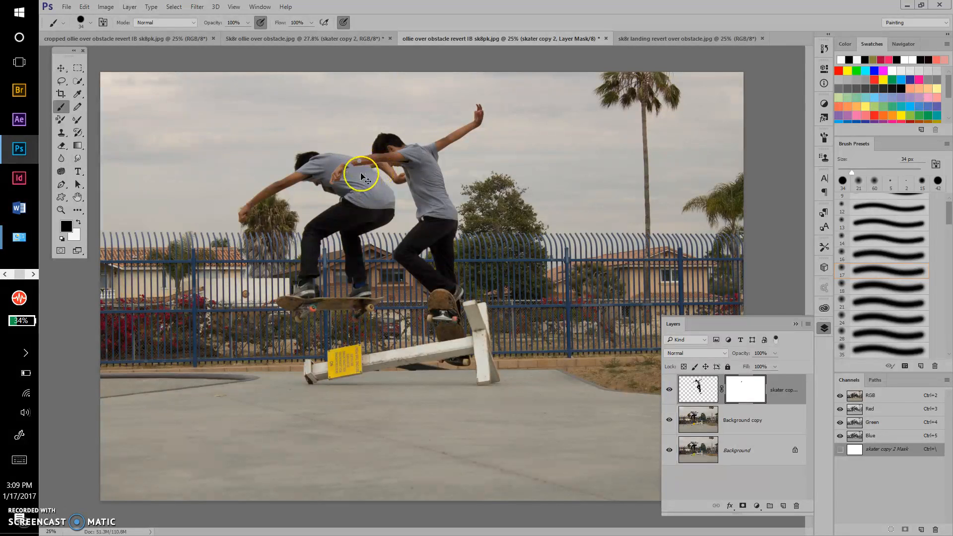
key(ctrl+plus)
key(ctrl+plus)
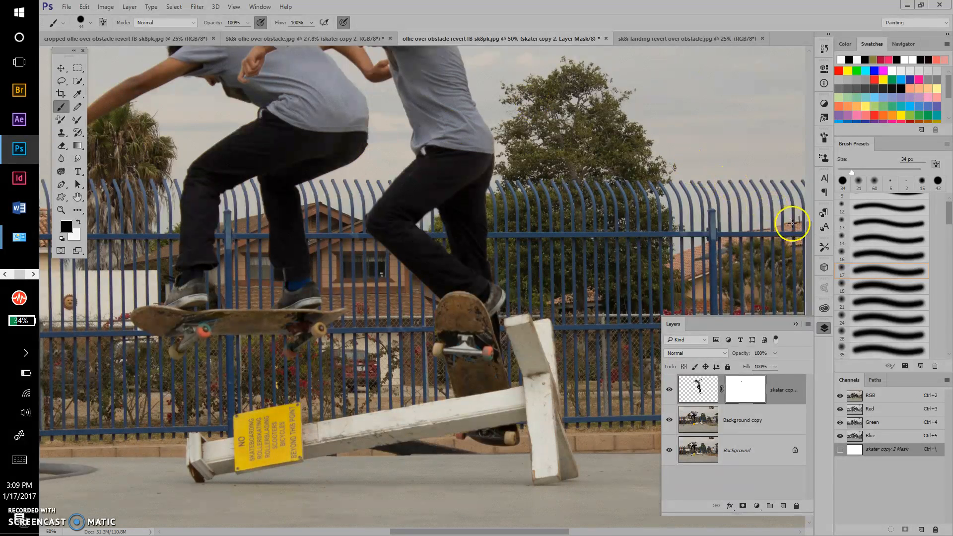
scroll(805, 229, up, 3)
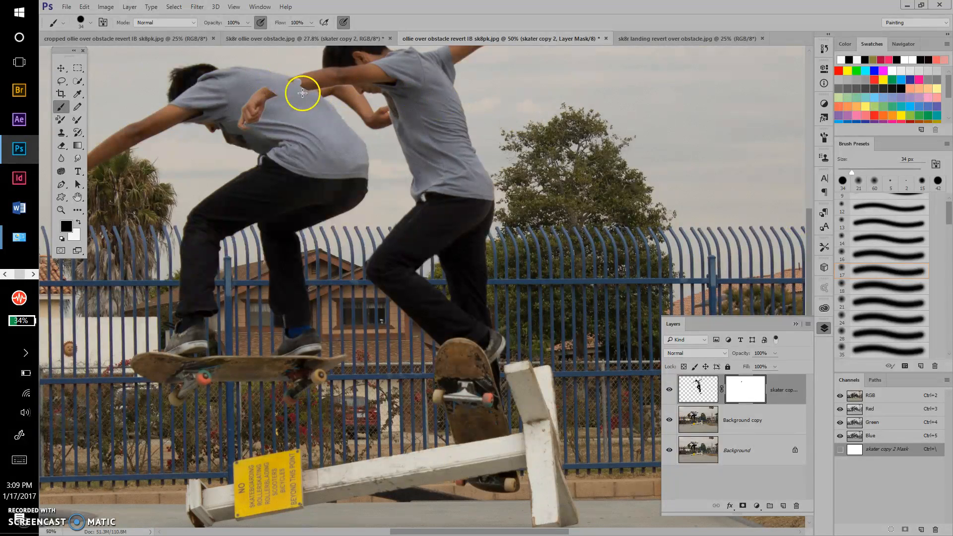
mouse_move(283, 84)
mouse_down()
mouse_move(309, 93)
mouse_move(288, 82)
mouse_up()
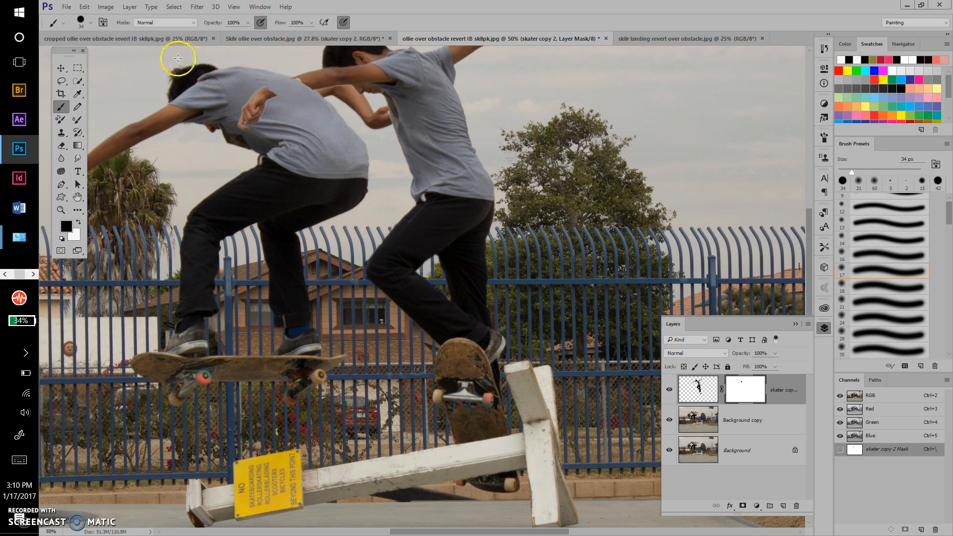
Soften the brush by lowering its hardness and mask out parts of the copied skater's forearm and upper arm
click(90, 22)
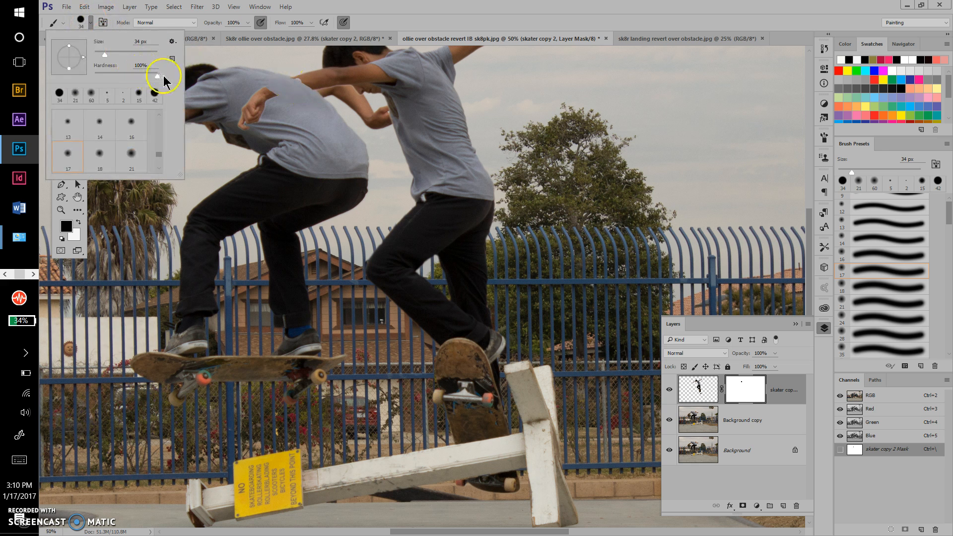
drag(160, 73, 92, 73)
click(260, 98)
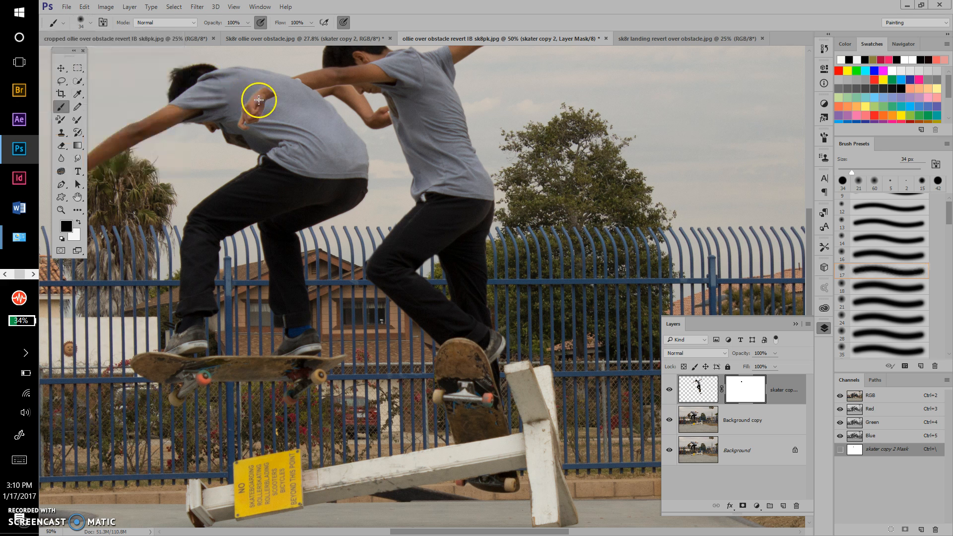
mouse_move(279, 102)
mouse_down()
mouse_move(251, 109)
mouse_move(259, 106)
mouse_up()
mouse_move(316, 78)
mouse_down()
mouse_move(304, 80)
mouse_move(354, 76)
mouse_move(336, 85)
mouse_up()
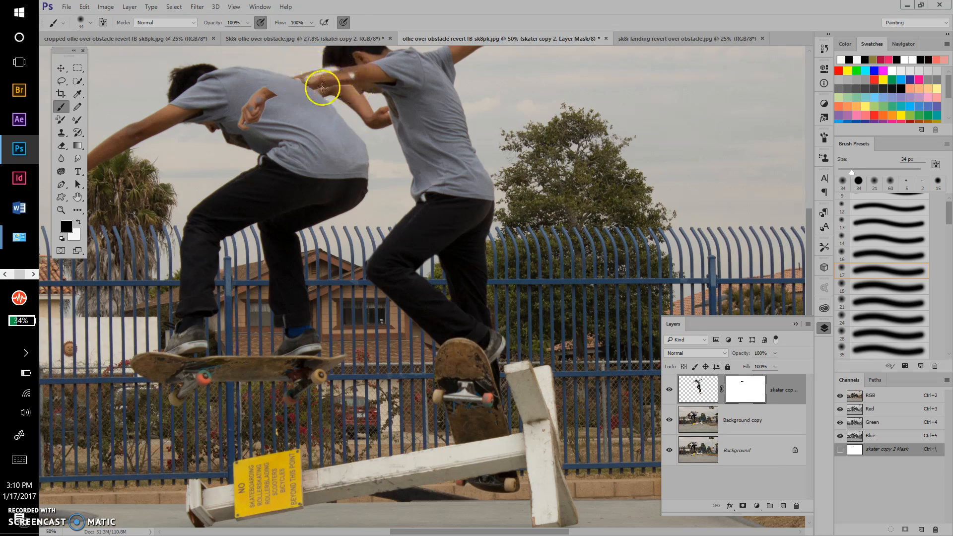
mouse_move(362, 90)
mouse_down()
mouse_move(340, 78)
mouse_move(374, 90)
mouse_move(356, 66)
mouse_move(384, 94)
mouse_move(360, 63)
mouse_move(387, 72)
mouse_move(372, 80)
mouse_move(387, 98)
mouse_up()
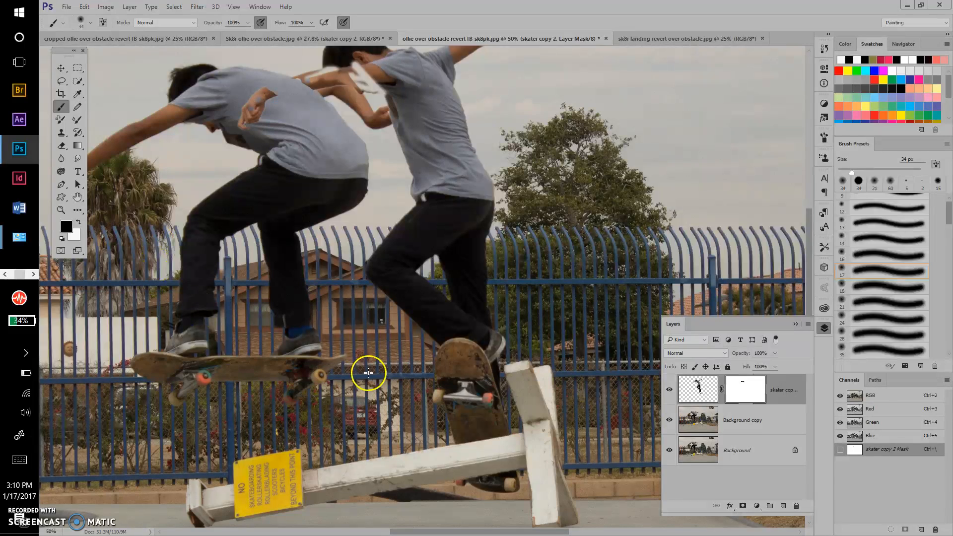
Mask out more of the copied skater's shoulder and chest, plus his hand overlapping the other skater's back
scroll(446, 221, up, 4)
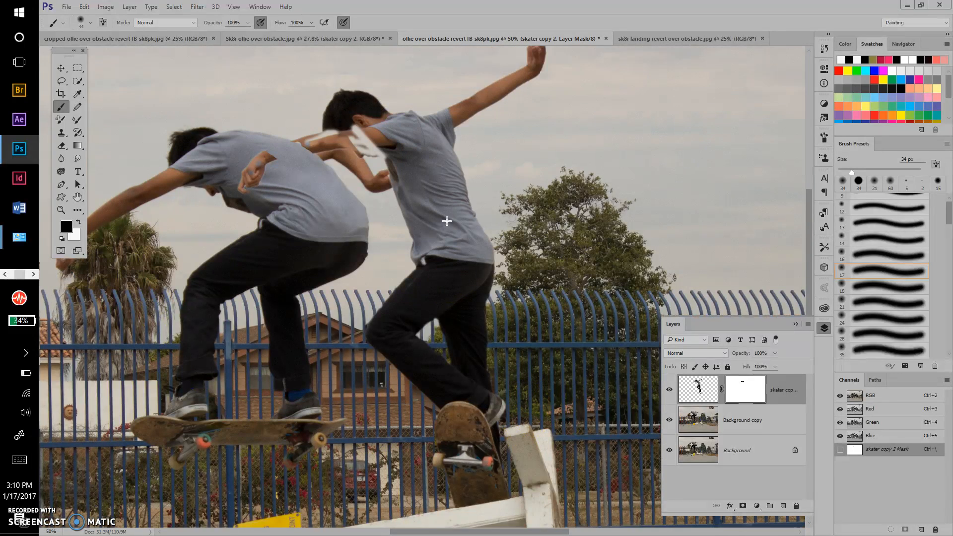
scroll(446, 221, down, 8)
scroll(446, 221, up, 5)
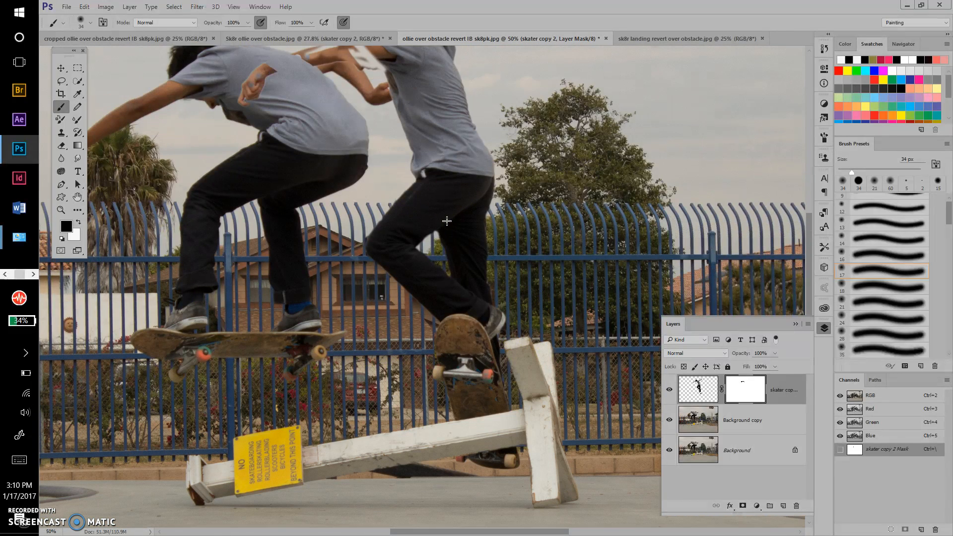
scroll(447, 220, up, 10)
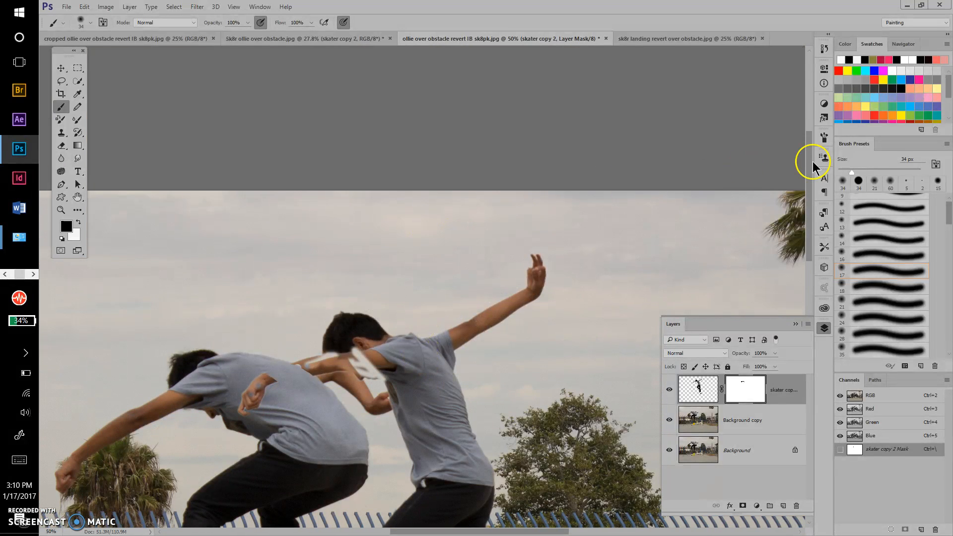
drag(812, 163, 818, 206)
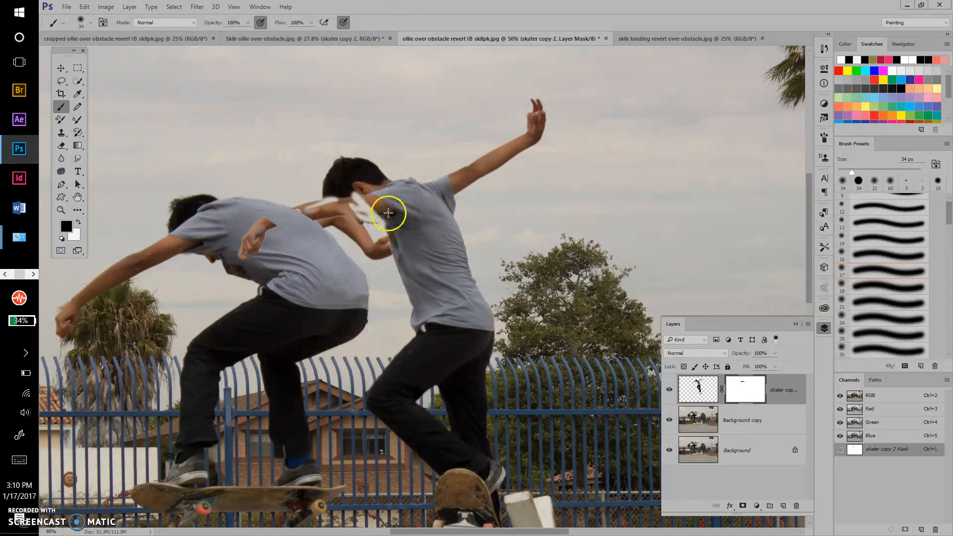
mouse_move(370, 209)
mouse_down()
mouse_move(404, 198)
mouse_move(389, 209)
mouse_move(319, 195)
mouse_move(307, 211)
mouse_move(313, 198)
mouse_move(415, 260)
mouse_move(385, 215)
mouse_move(397, 245)
mouse_move(425, 224)
mouse_move(372, 233)
mouse_move(422, 261)
mouse_up()
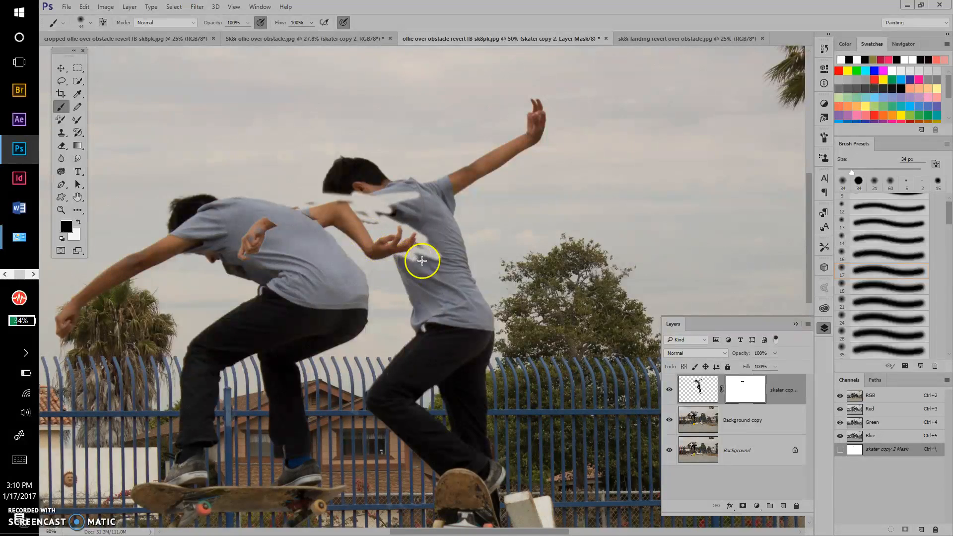
mouse_move(284, 236)
mouse_down()
mouse_move(247, 219)
mouse_move(264, 243)
mouse_move(251, 261)
mouse_up()
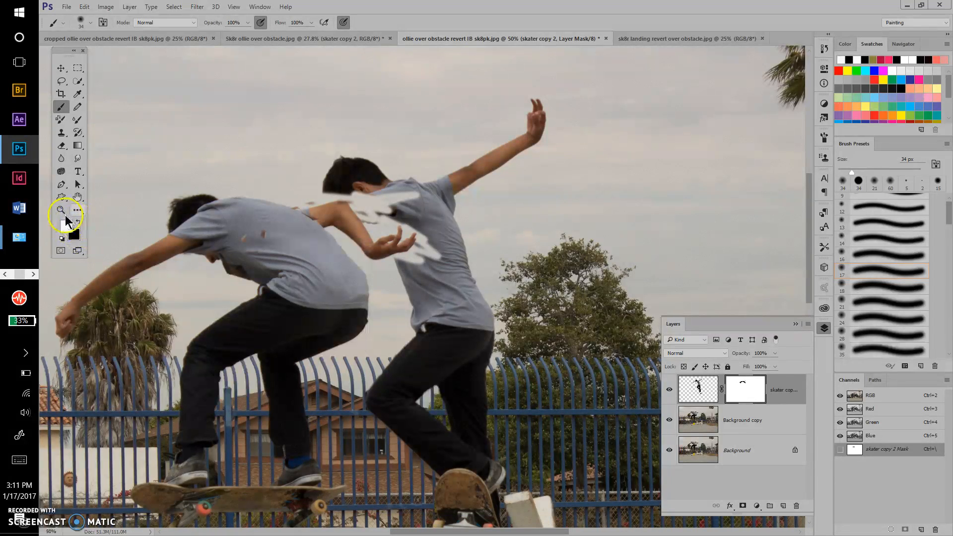
Switch the painting colour to white and restore the copied skater's shoulder and arm on the layer mask
click(80, 222)
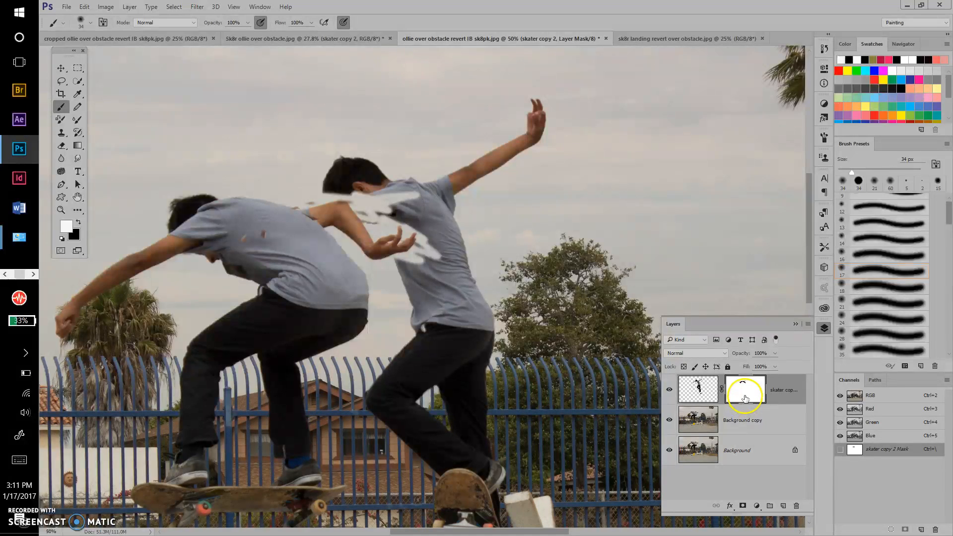
mouse_move(386, 207)
mouse_down()
mouse_move(414, 231)
mouse_move(368, 177)
mouse_move(423, 209)
mouse_move(414, 192)
mouse_move(376, 193)
mouse_move(385, 210)
mouse_move(363, 206)
mouse_move(370, 215)
mouse_move(354, 193)
mouse_move(385, 199)
mouse_move(365, 200)
mouse_move(372, 208)
mouse_move(349, 191)
mouse_move(370, 225)
mouse_move(347, 189)
mouse_move(384, 210)
mouse_move(328, 174)
mouse_move(294, 206)
mouse_move(356, 191)
mouse_move(324, 193)
mouse_move(367, 201)
mouse_move(332, 188)
mouse_move(379, 230)
mouse_move(398, 232)
mouse_move(377, 211)
mouse_move(405, 218)
mouse_up()
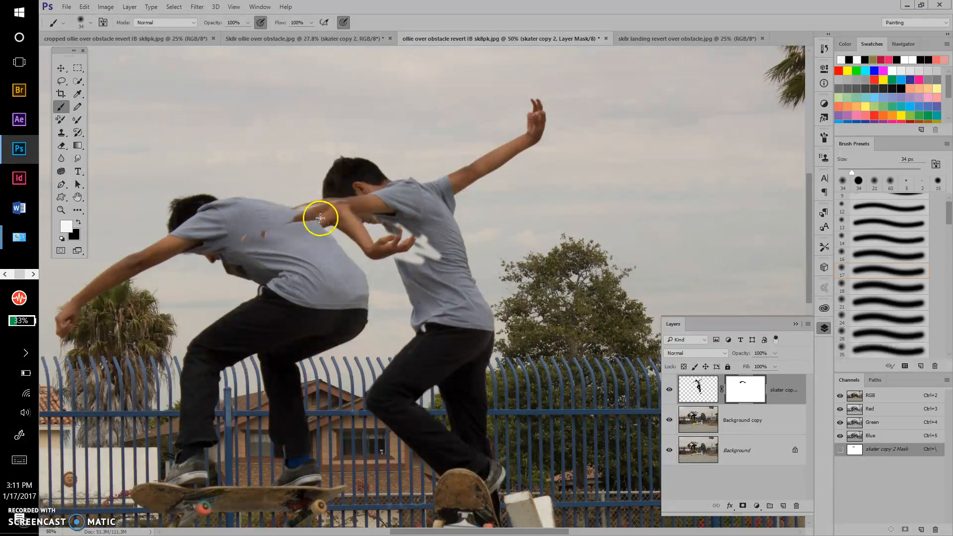
drag(299, 222, 205, 227)
Switch back to black and mask out the copied skater's forearm and the leftover hand spots on the other skater's back
click(78, 223)
mouse_move(306, 214)
mouse_down()
mouse_move(374, 205)
mouse_move(301, 219)
mouse_up()
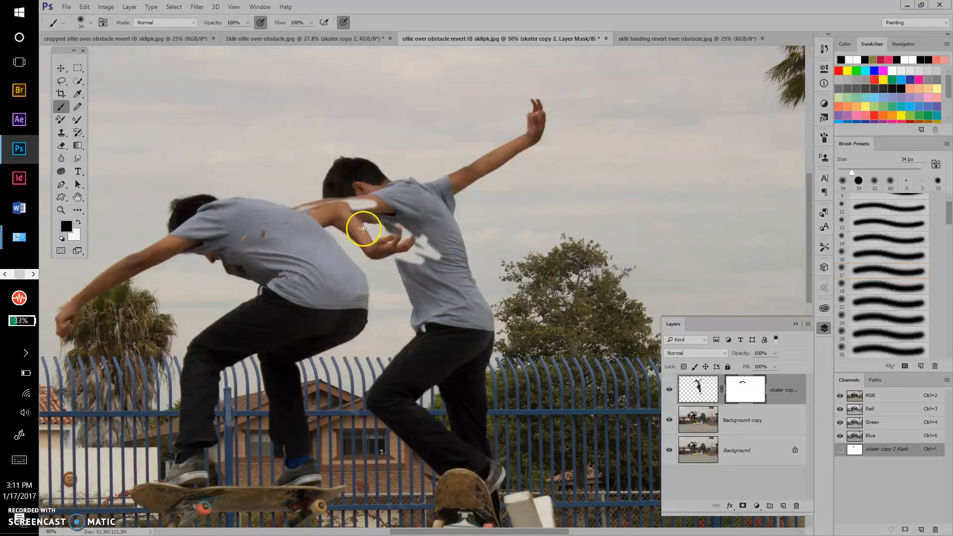
mouse_move(400, 252)
mouse_down()
mouse_move(424, 245)
mouse_move(417, 238)
mouse_move(420, 254)
mouse_up()
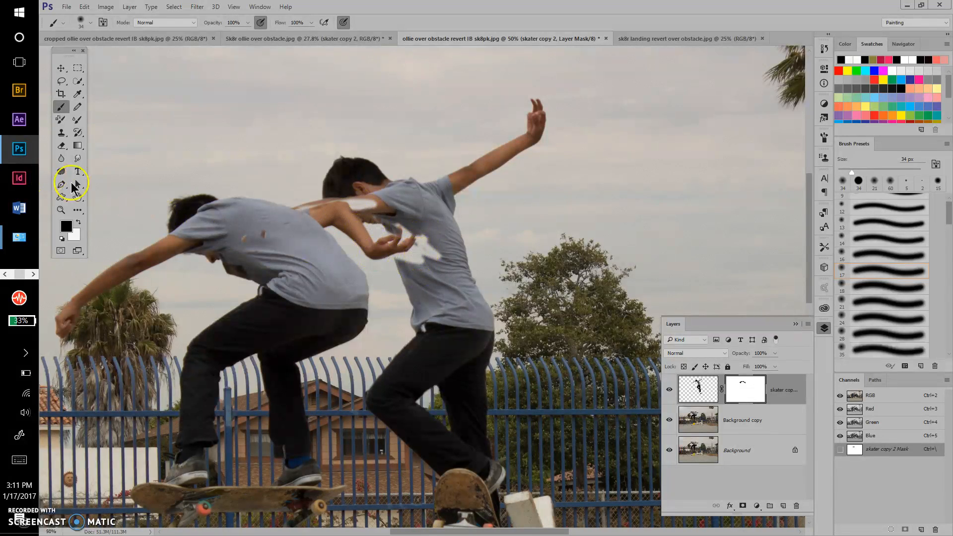
mouse_move(271, 240)
mouse_down()
mouse_move(257, 227)
mouse_move(270, 239)
mouse_move(240, 241)
mouse_move(276, 270)
mouse_move(251, 254)
mouse_move(243, 227)
mouse_move(318, 244)
mouse_move(269, 216)
mouse_move(272, 230)
mouse_move(312, 240)
mouse_move(295, 218)
mouse_move(323, 215)
mouse_move(297, 210)
mouse_move(334, 204)
mouse_move(349, 207)
mouse_move(379, 248)
mouse_move(400, 239)
mouse_move(402, 225)
mouse_move(410, 243)
mouse_up()
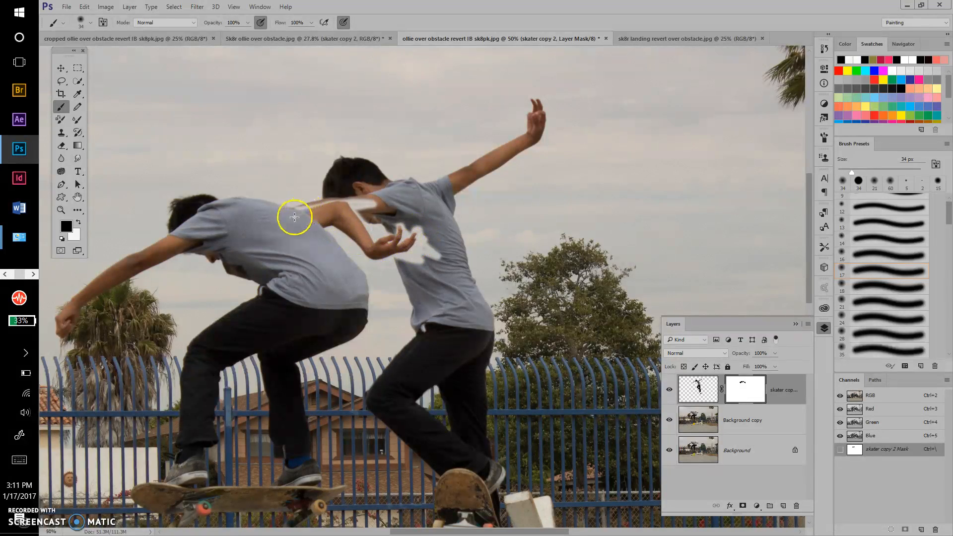
Try painting black strokes over the front skater's back on the skater copy 2 image itself instead of its mask
click(667, 354)
click(683, 393)
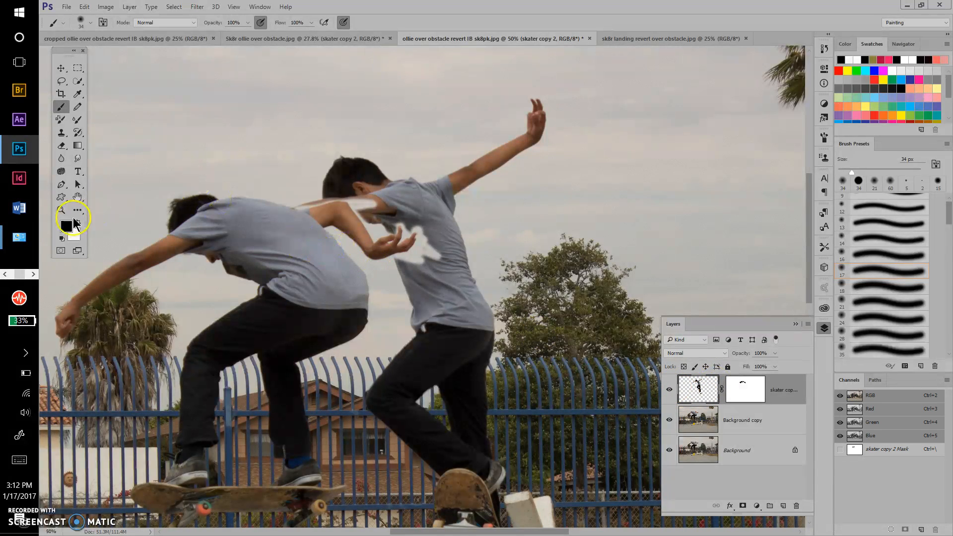
drag(275, 245, 304, 256)
mouse_move(241, 201)
mouse_down()
mouse_move(264, 217)
mouse_move(258, 228)
mouse_move(247, 214)
mouse_move(266, 207)
mouse_move(265, 184)
mouse_move(290, 198)
mouse_up()
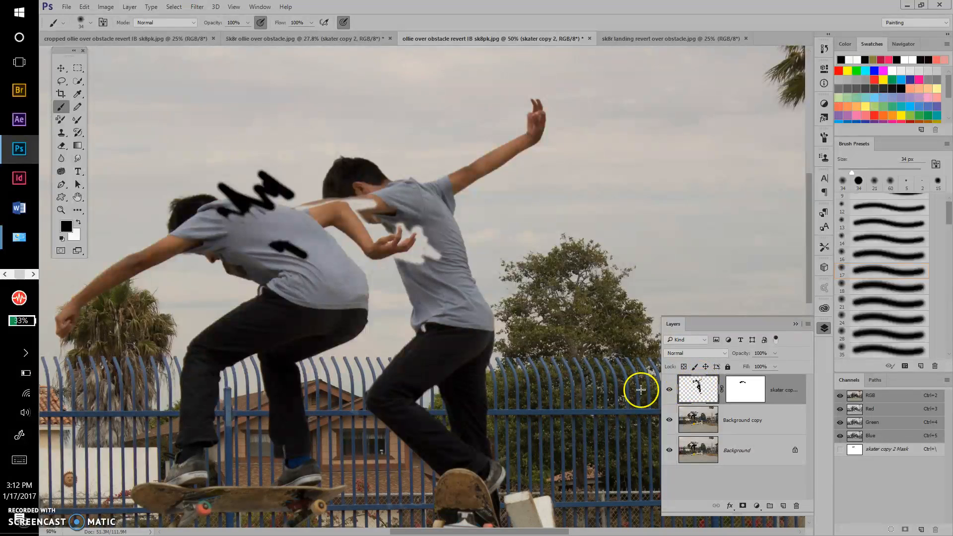
Undo the black strokes on the skater copy 2 image and make its layer mask active again
key(ctrl+alt+z)
key(ctrl+alt+z)
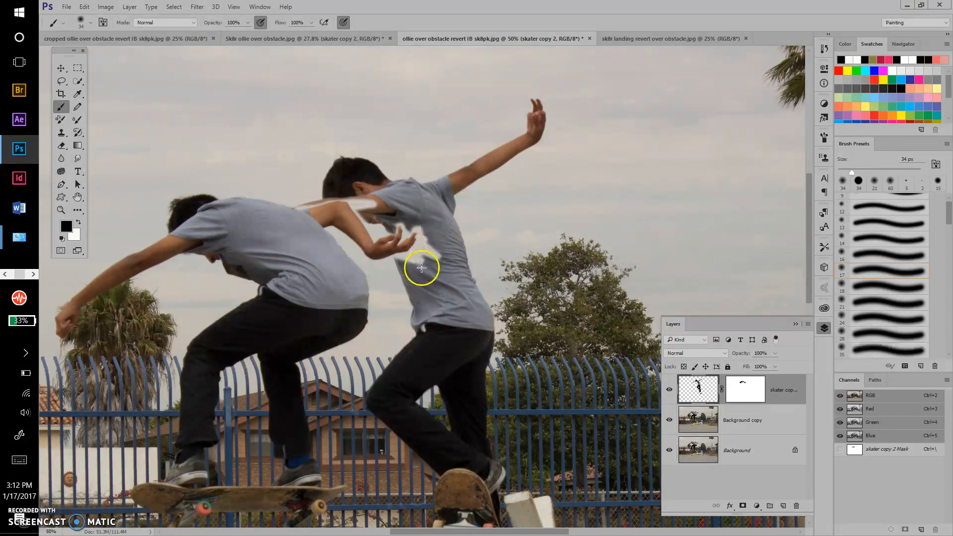
drag(410, 270, 438, 256)
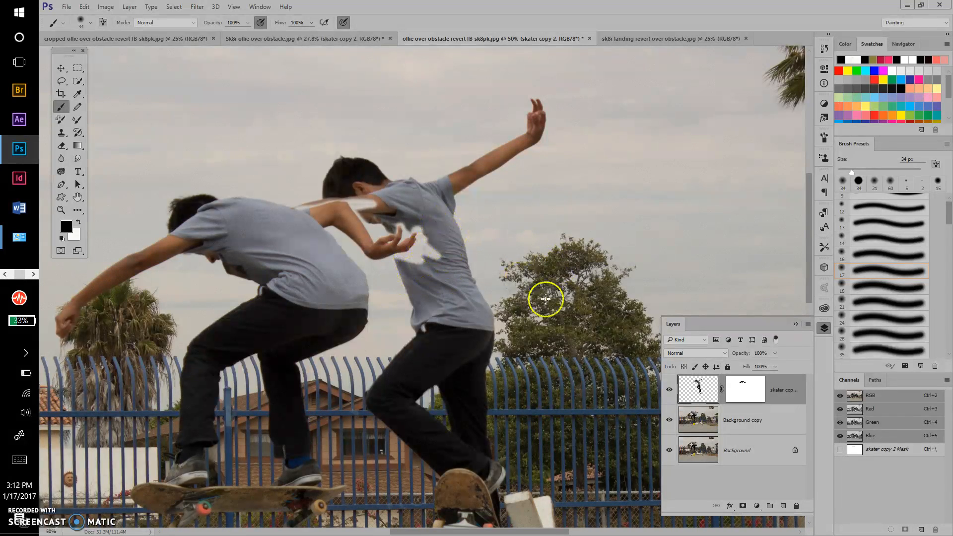
click(744, 396)
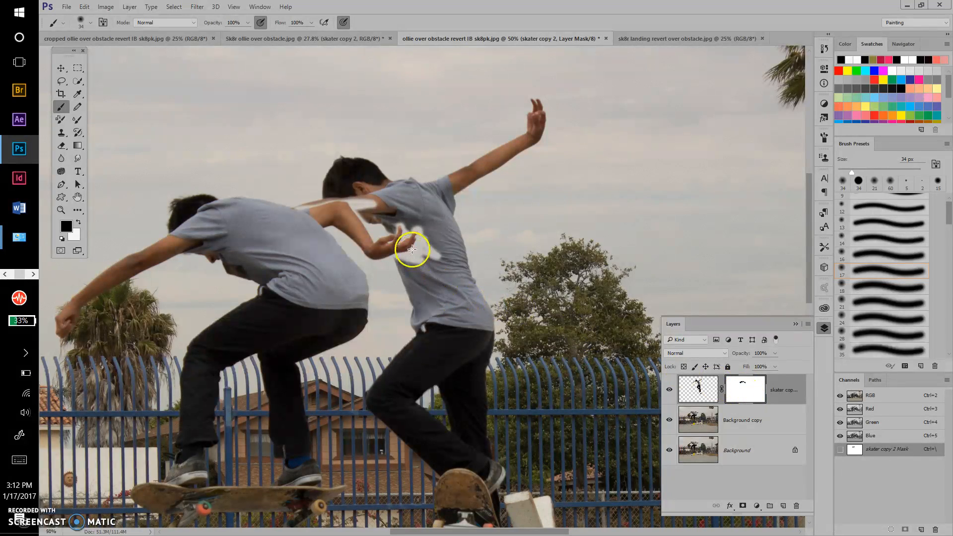
Try masking the copied skater's back beside the other skater's hand with black, swapping the painting colour between black and white
mouse_move(424, 249)
mouse_down()
mouse_move(416, 269)
mouse_move(452, 236)
mouse_up()
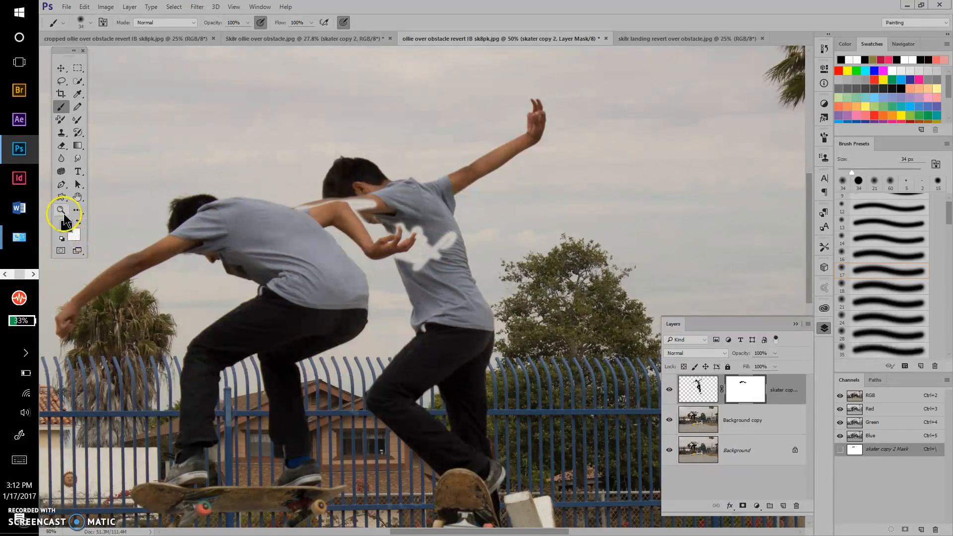
click(79, 223)
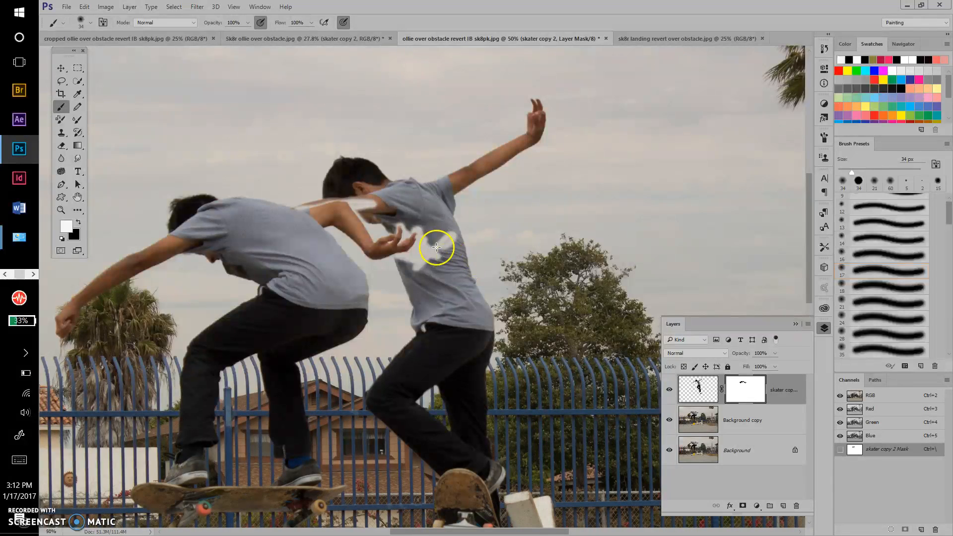
key(x)
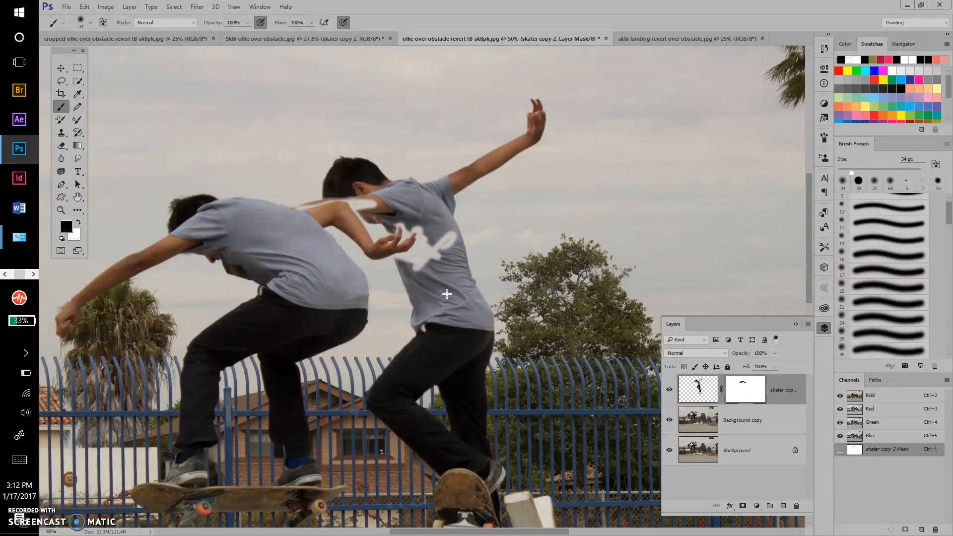
Switch the painting colour to white and restore the copied skater's back and arm around the other skater's arm and hand on the mask
click(81, 222)
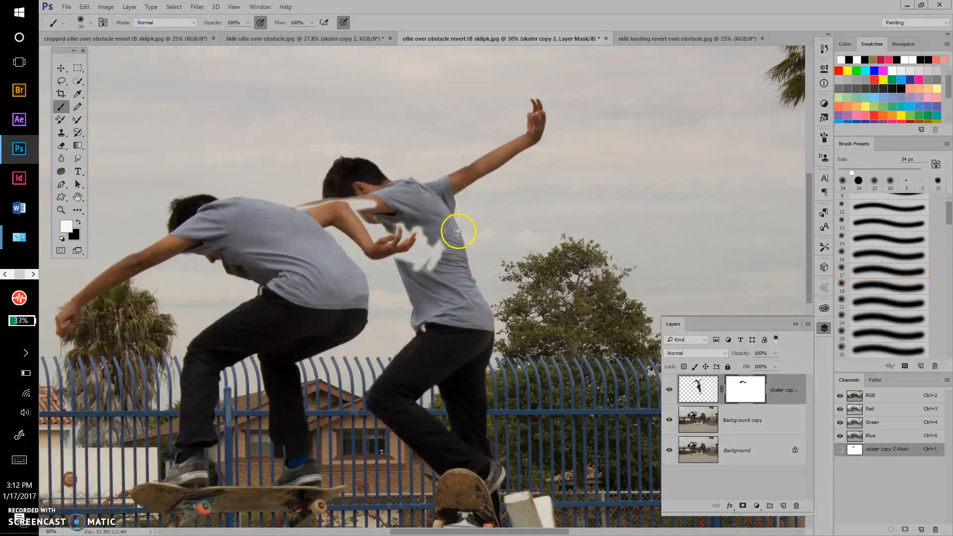
mouse_move(438, 245)
mouse_down()
mouse_move(428, 273)
mouse_move(417, 273)
mouse_move(439, 248)
mouse_move(407, 276)
mouse_move(436, 244)
mouse_move(410, 261)
mouse_move(450, 246)
mouse_move(418, 255)
mouse_move(421, 225)
mouse_up()
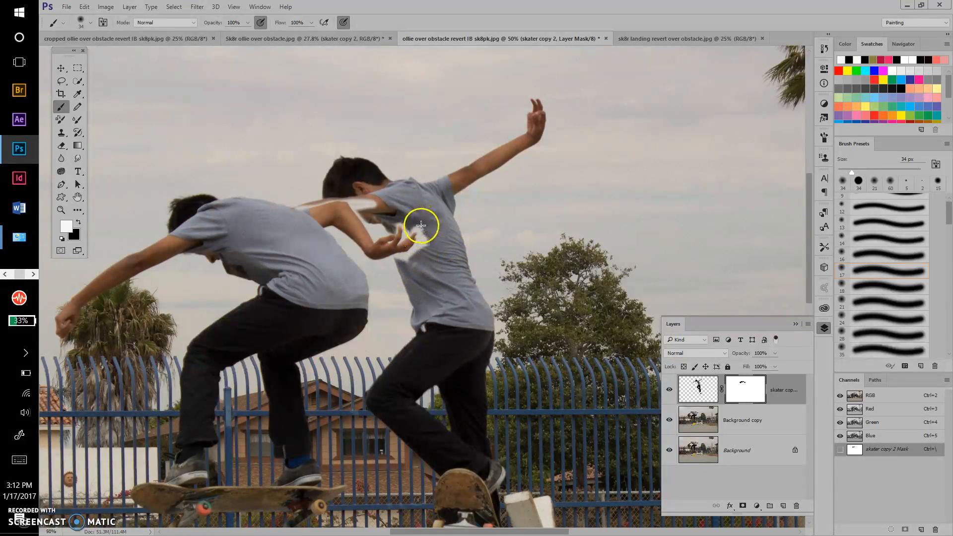
mouse_move(428, 260)
mouse_down()
mouse_move(418, 221)
mouse_move(419, 247)
mouse_move(396, 259)
mouse_move(428, 263)
mouse_move(392, 263)
mouse_move(423, 266)
mouse_up()
mouse_move(357, 206)
mouse_down()
mouse_move(357, 187)
mouse_move(389, 206)
mouse_move(353, 198)
mouse_move(364, 213)
mouse_move(343, 190)
mouse_move(372, 223)
mouse_move(333, 200)
mouse_up()
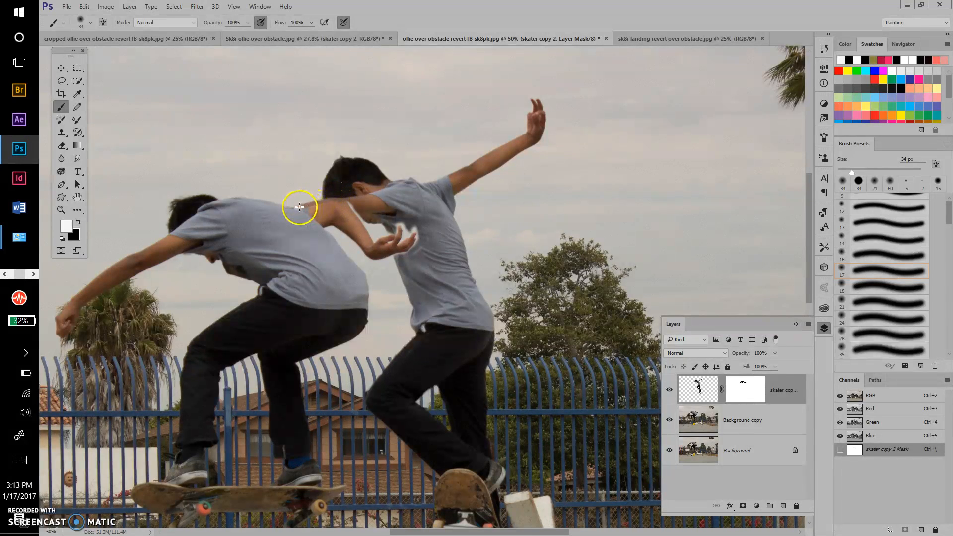
mouse_move(360, 189)
mouse_down()
mouse_move(379, 230)
mouse_move(369, 225)
mouse_move(390, 229)
mouse_move(383, 232)
mouse_move(392, 220)
mouse_move(407, 235)
mouse_move(420, 224)
mouse_move(411, 265)
mouse_move(441, 226)
mouse_move(427, 253)
mouse_up()
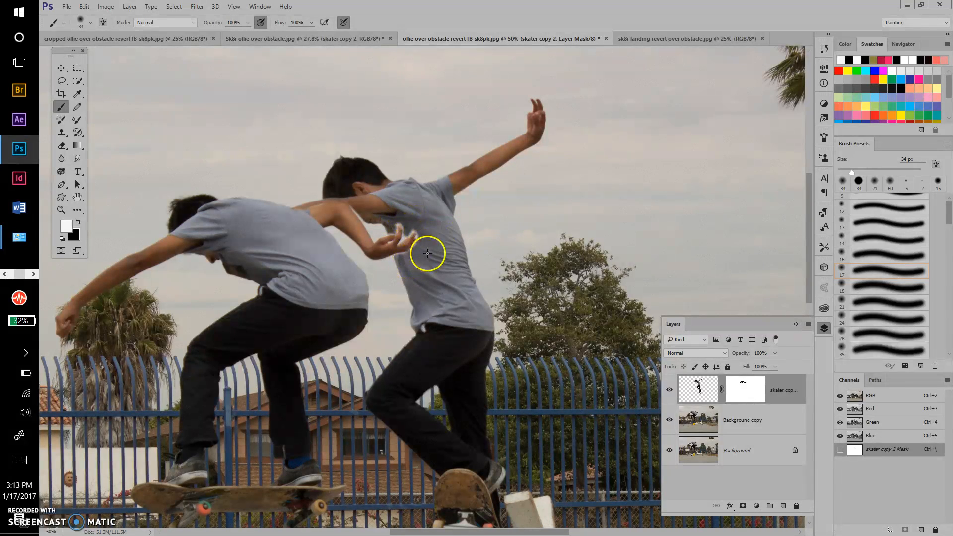
Reduce the brush size to 7 px and paint away the light halo between and around the fingers on the layer mask
scroll(428, 254, up, 4)
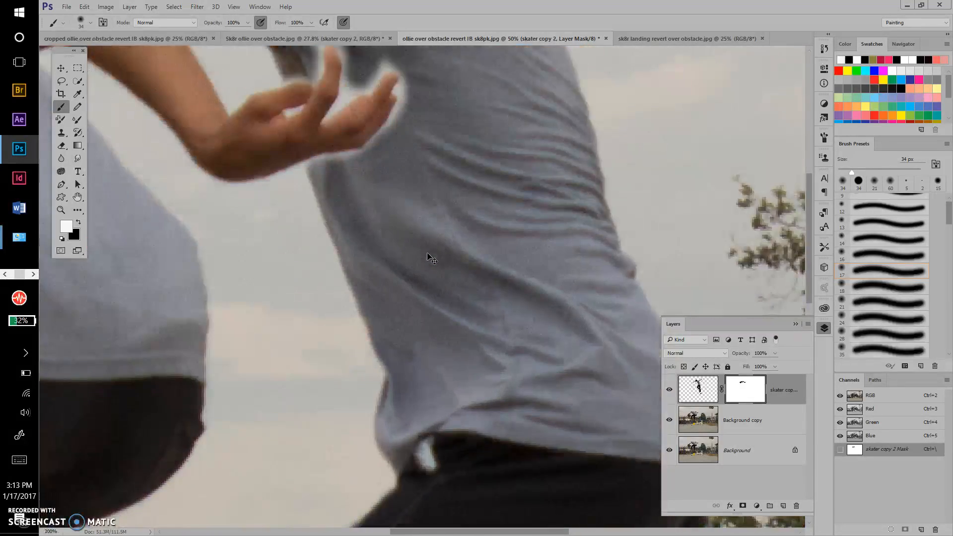
scroll(427, 253, up, 3)
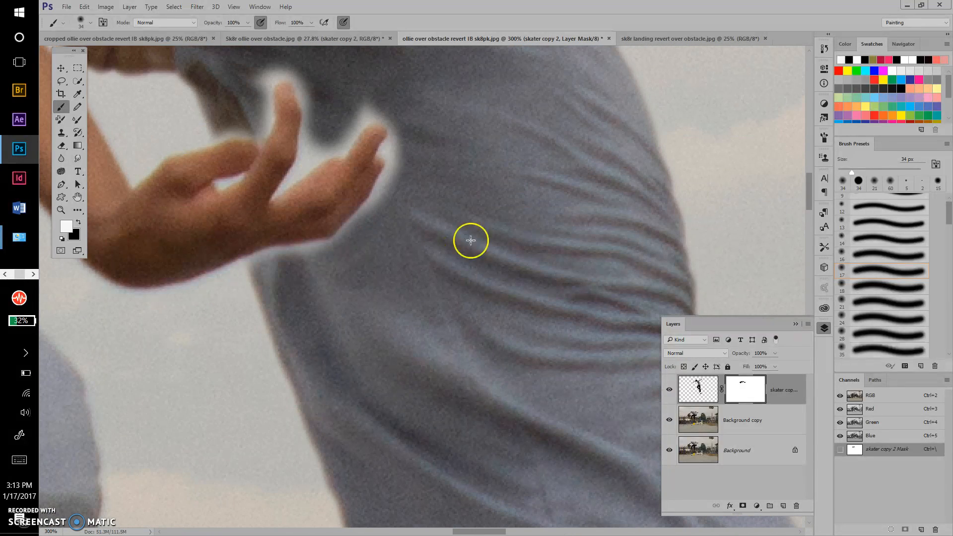
mouse_move(356, 121)
mouse_down()
mouse_move(346, 125)
mouse_move(404, 89)
mouse_up()
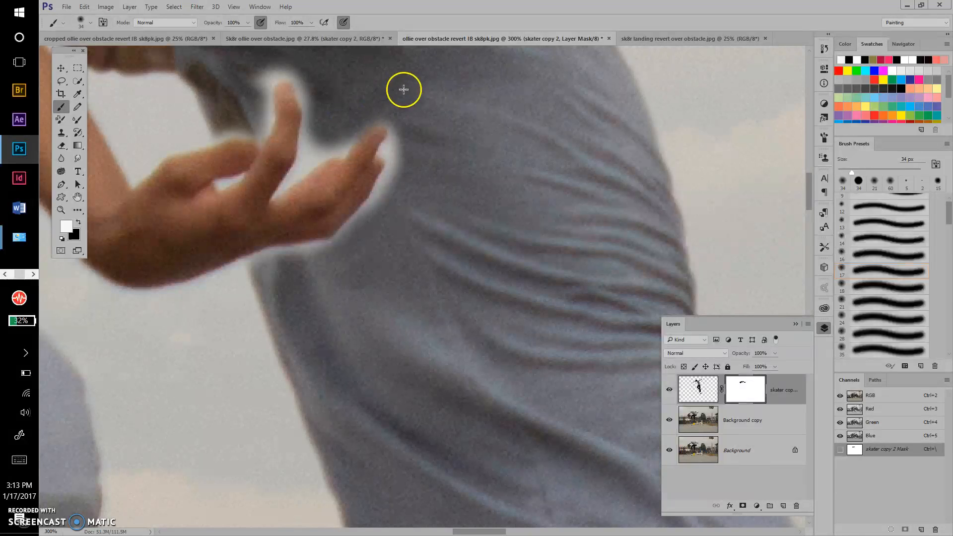
click(92, 25)
drag(105, 52, 96, 54)
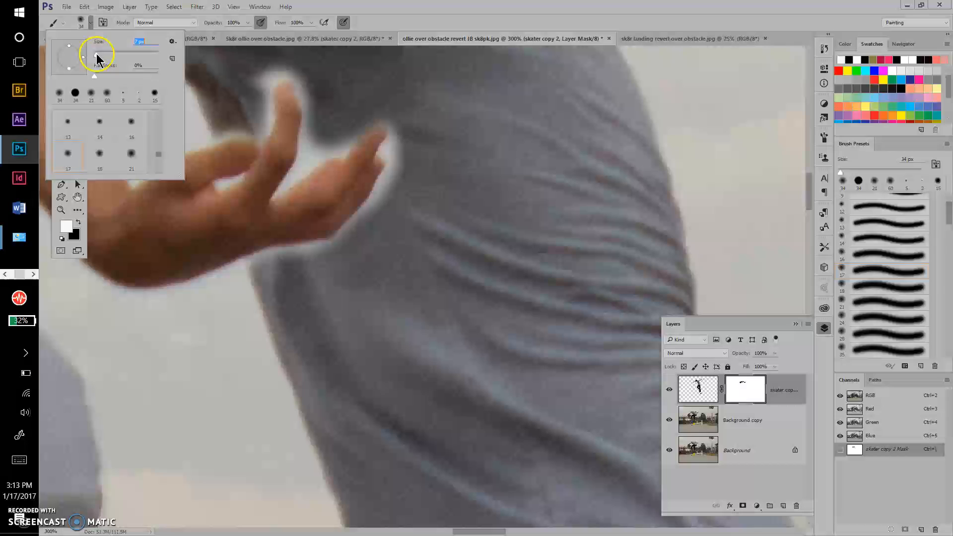
click(326, 140)
mouse_move(323, 145)
mouse_down()
mouse_move(304, 175)
mouse_move(315, 121)
mouse_move(311, 158)
mouse_move(306, 96)
mouse_move(291, 71)
mouse_move(269, 88)
mouse_move(292, 70)
mouse_move(304, 85)
mouse_move(286, 77)
mouse_move(255, 89)
mouse_move(296, 59)
mouse_move(280, 78)
mouse_move(260, 80)
mouse_move(281, 58)
mouse_move(273, 80)
mouse_move(252, 66)
mouse_move(275, 120)
mouse_move(261, 139)
mouse_move(247, 61)
mouse_move(273, 118)
mouse_move(266, 122)
mouse_move(257, 85)
mouse_move(267, 101)
mouse_up()
mouse_move(268, 81)
mouse_down()
mouse_move(299, 85)
mouse_move(306, 124)
mouse_move(296, 108)
mouse_move(282, 109)
mouse_move(277, 141)
mouse_move(276, 104)
mouse_move(270, 163)
mouse_move(278, 108)
mouse_move(283, 143)
mouse_move(281, 106)
mouse_move(238, 139)
mouse_move(245, 186)
mouse_move(226, 184)
mouse_move(241, 175)
mouse_move(222, 180)
mouse_up()
Swap the painting colour and touch up the mask along the fingertips and the lower edge of the hand, finishing with the whole photo in view
key(x)
mouse_move(299, 158)
mouse_down()
mouse_move(219, 171)
mouse_move(319, 142)
mouse_move(304, 176)
mouse_move(312, 150)
mouse_move(293, 170)
mouse_move(308, 121)
mouse_move(311, 136)
mouse_move(304, 154)
mouse_move(302, 79)
mouse_move(323, 134)
mouse_move(285, 184)
mouse_move(342, 149)
mouse_move(349, 130)
mouse_move(341, 127)
mouse_move(321, 136)
mouse_move(314, 154)
mouse_move(389, 129)
mouse_move(368, 211)
mouse_move(380, 217)
mouse_move(392, 138)
mouse_move(397, 172)
mouse_up()
mouse_move(248, 264)
mouse_down()
mouse_move(331, 237)
mouse_move(377, 195)
mouse_move(364, 226)
mouse_move(317, 258)
mouse_move(372, 208)
mouse_move(315, 264)
mouse_move(288, 260)
mouse_move(325, 249)
mouse_move(283, 250)
mouse_move(262, 262)
mouse_up()
mouse_move(350, 121)
mouse_down()
mouse_move(312, 158)
mouse_move(346, 108)
mouse_move(397, 107)
mouse_move(385, 111)
mouse_move(401, 135)
mouse_move(384, 113)
mouse_move(413, 157)
mouse_move(385, 155)
mouse_move(397, 136)
mouse_up()
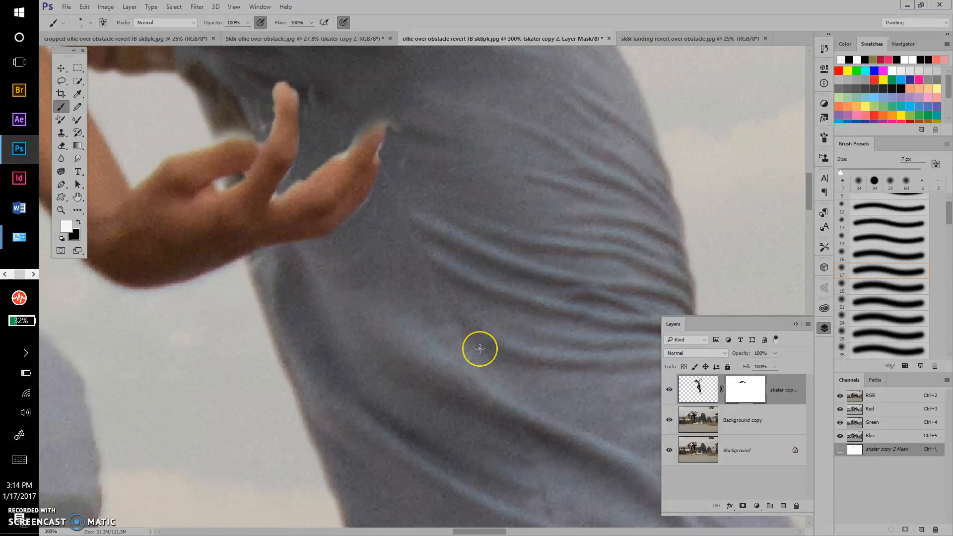
scroll(479, 348, down, 5)
key(ctrl+0)
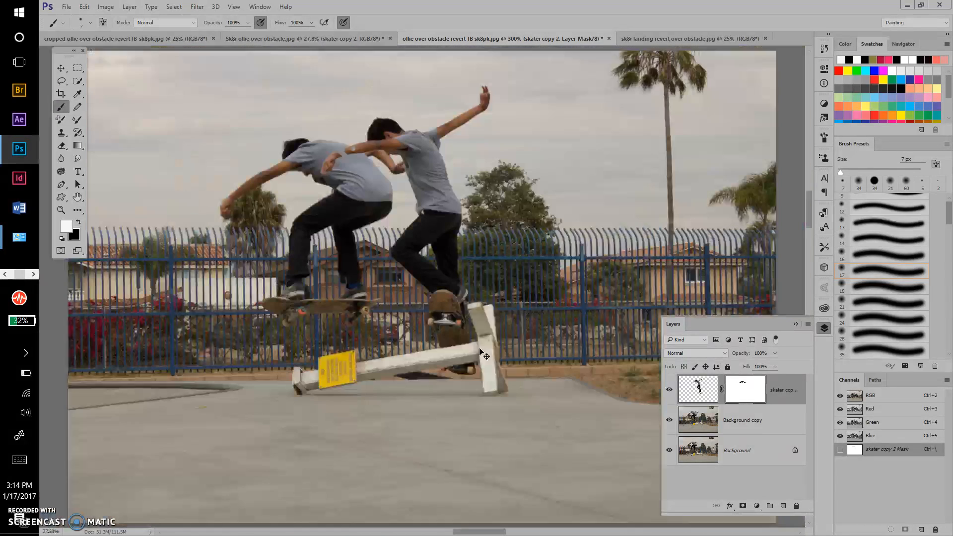